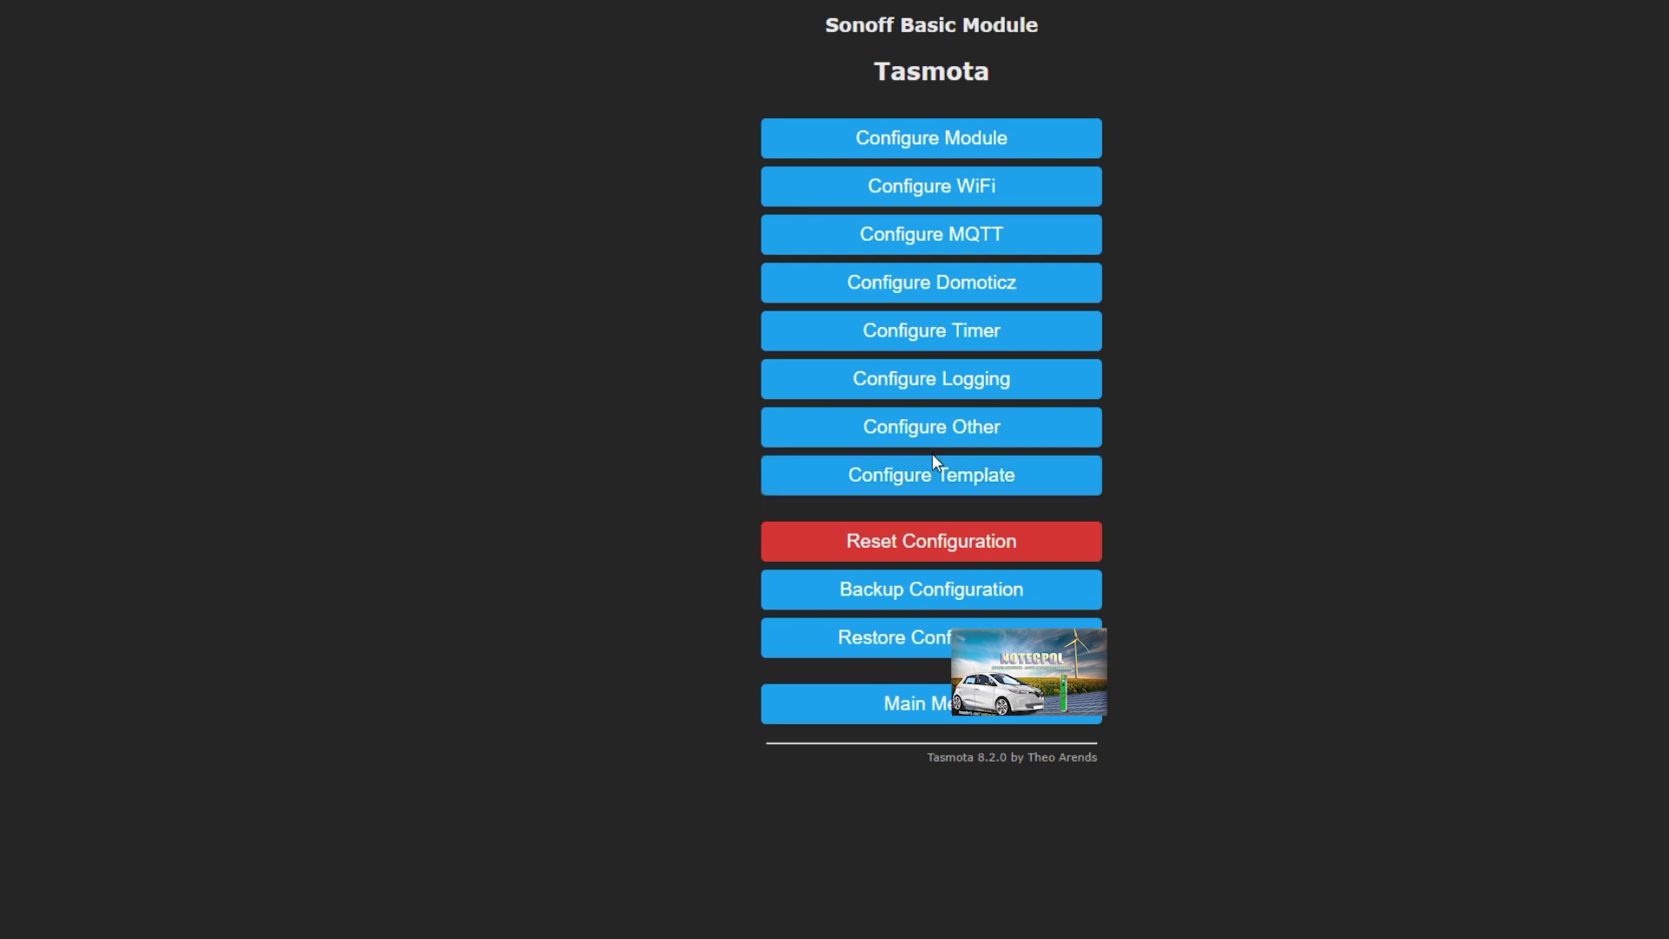
- Return to the main Tasmota page and toggle the Sonoff relay on and back off
click(954, 715)
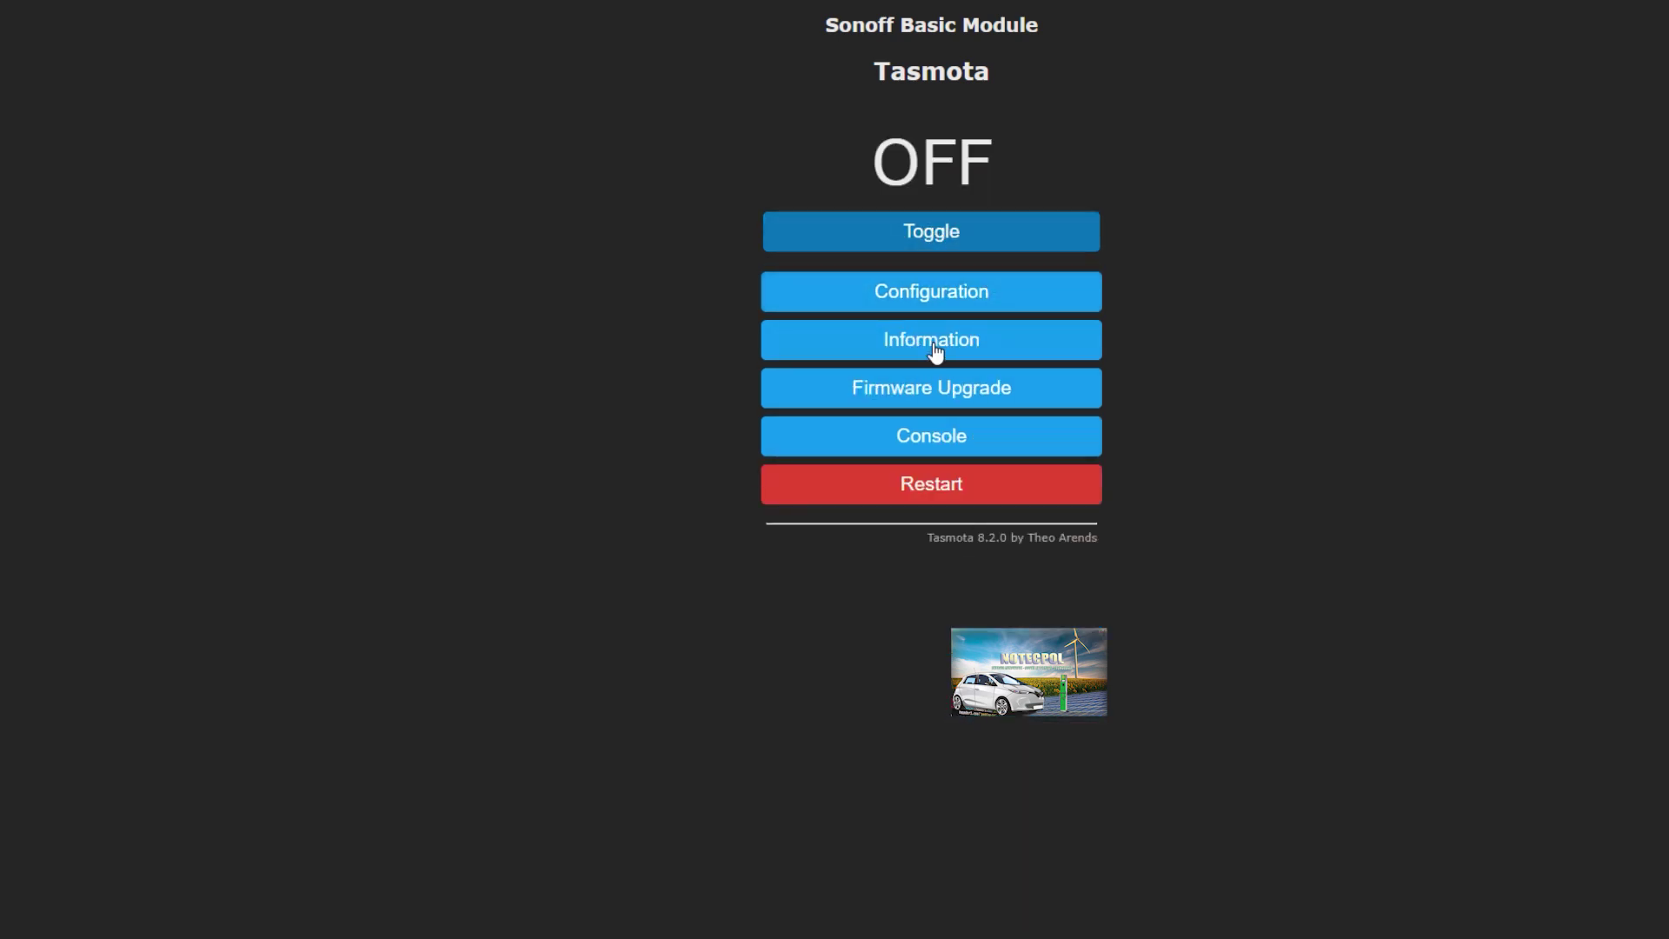
click(929, 240)
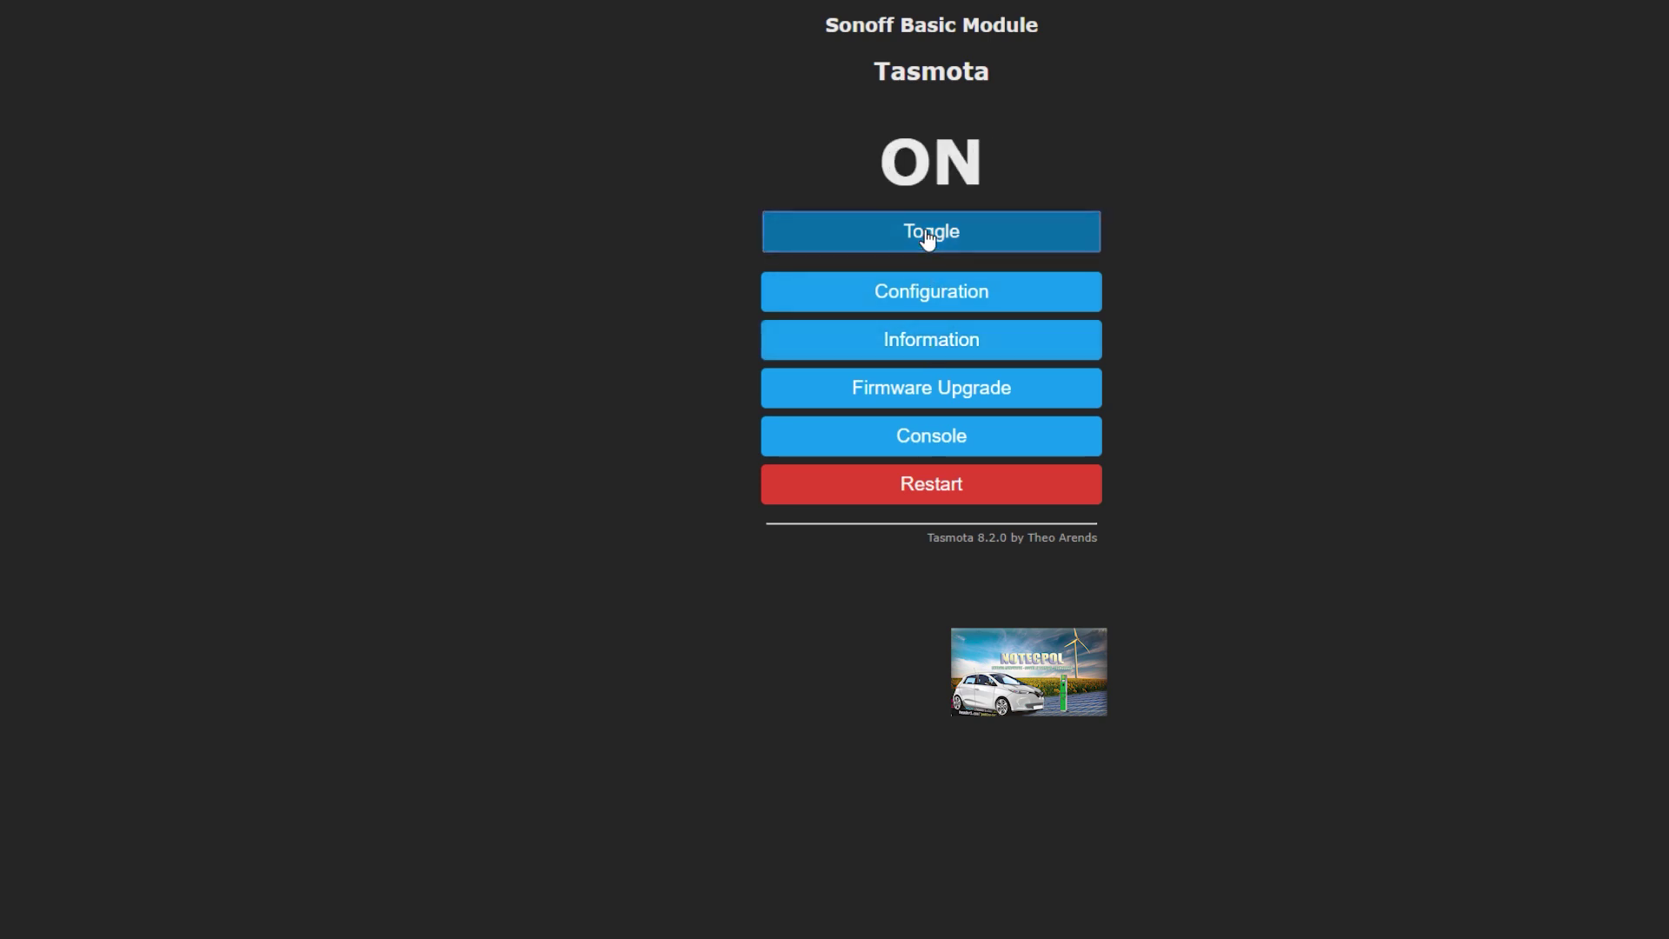
click(928, 239)
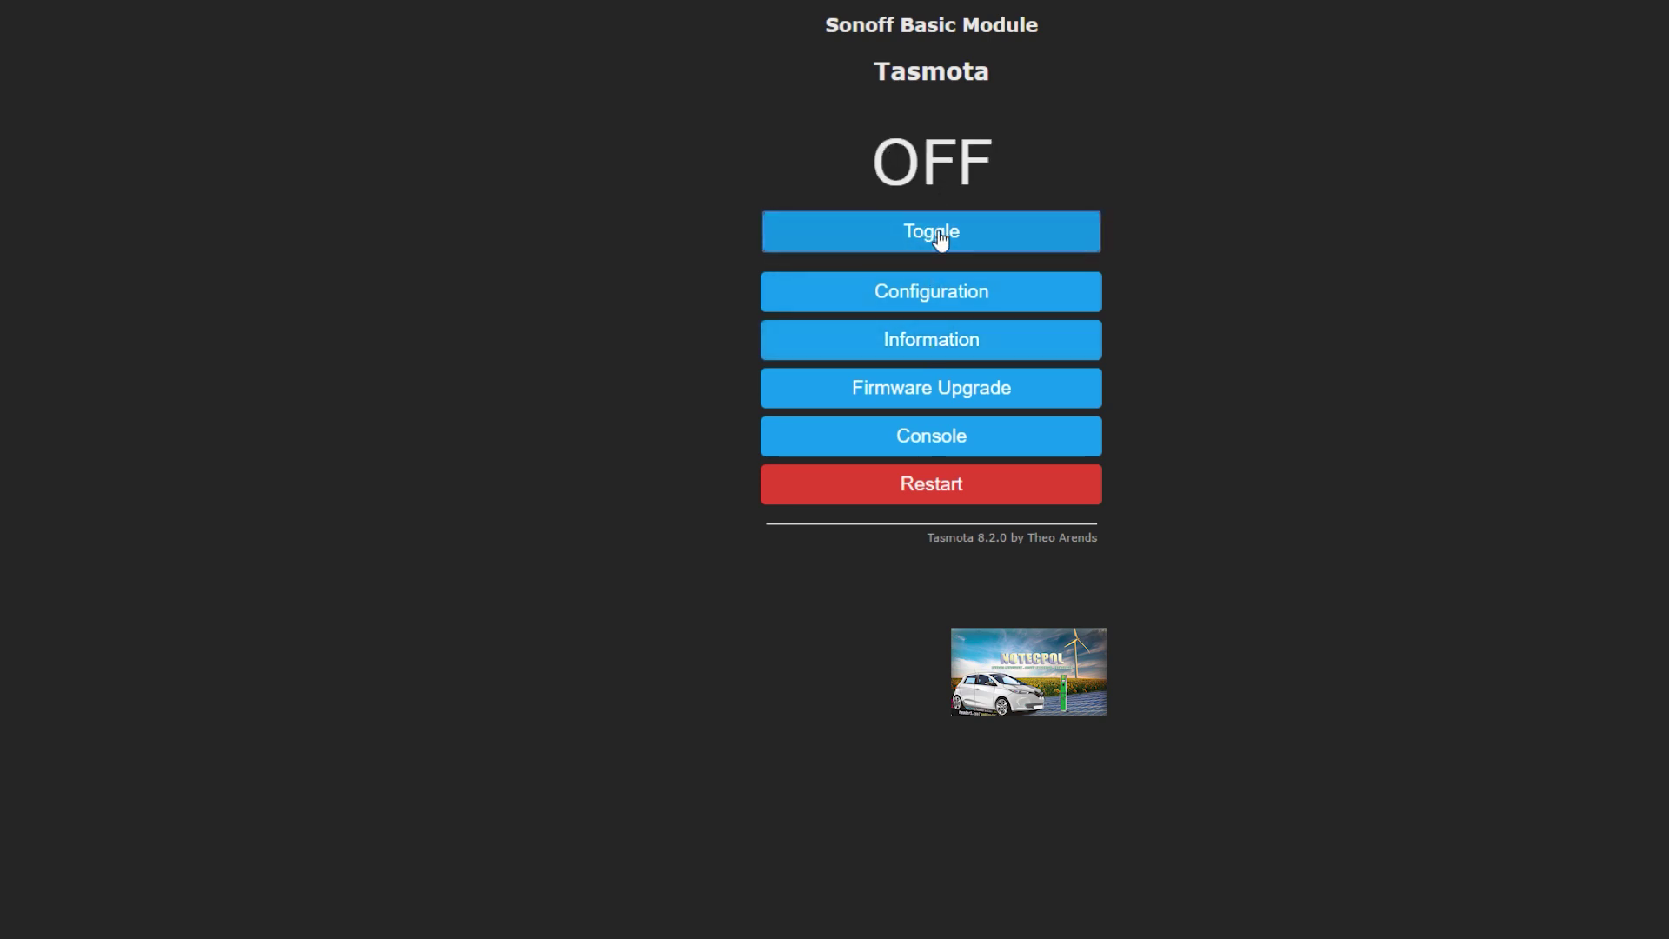
- Open the device's MQTT configuration and highlight its topic name, TERMO
click(945, 300)
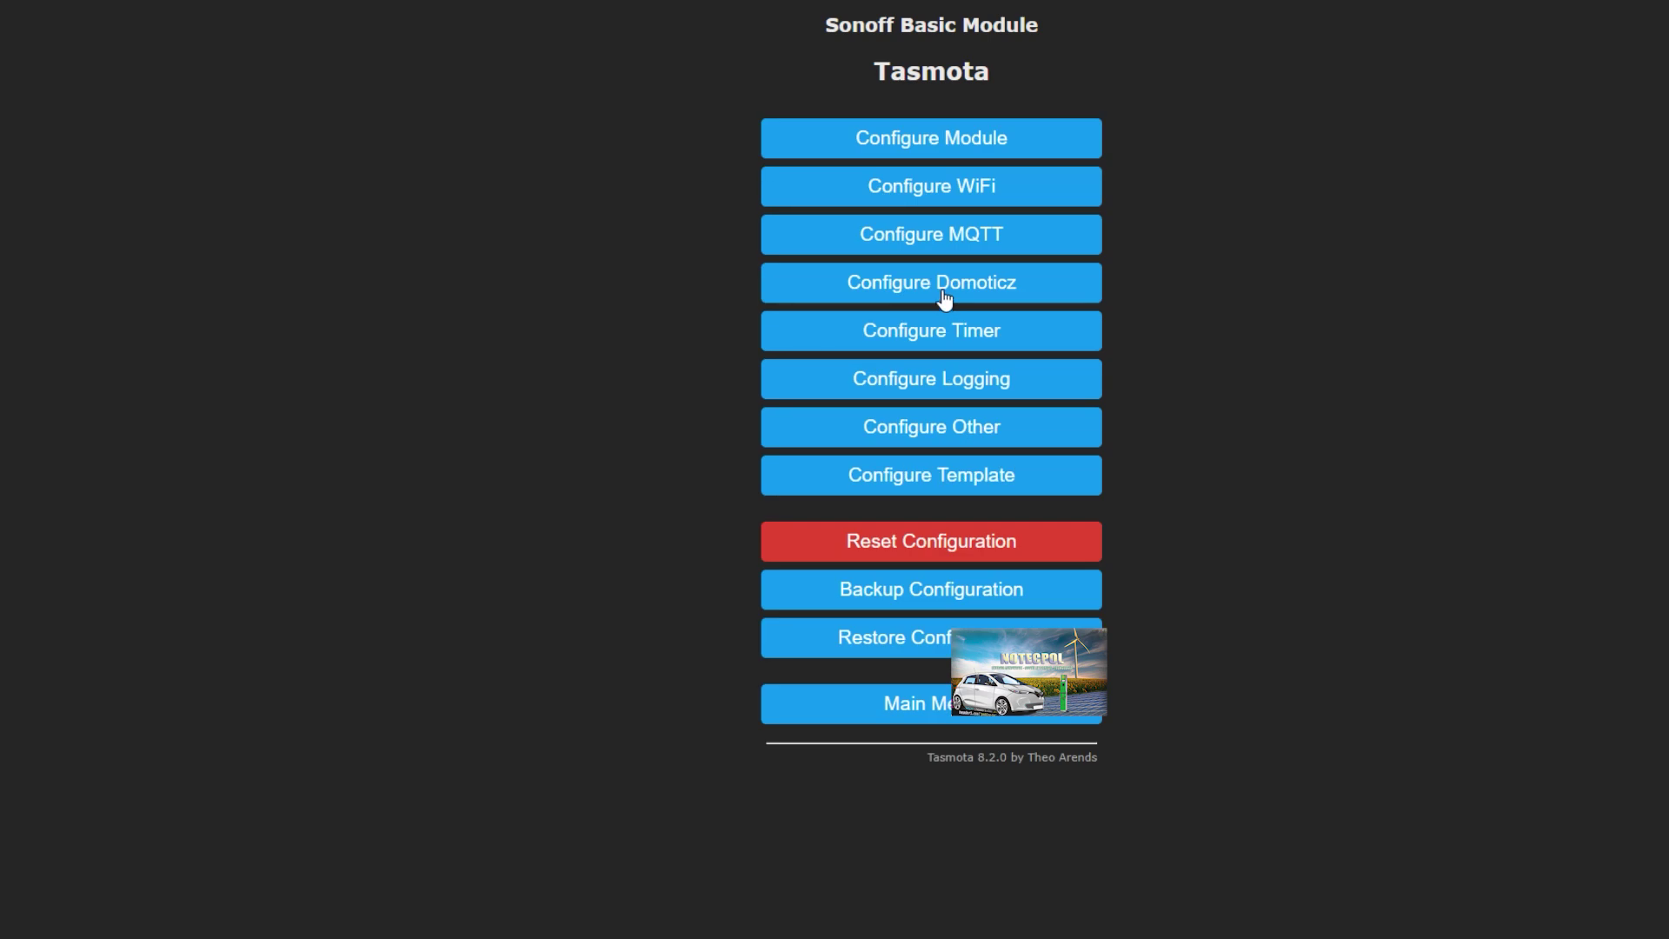
click(945, 253)
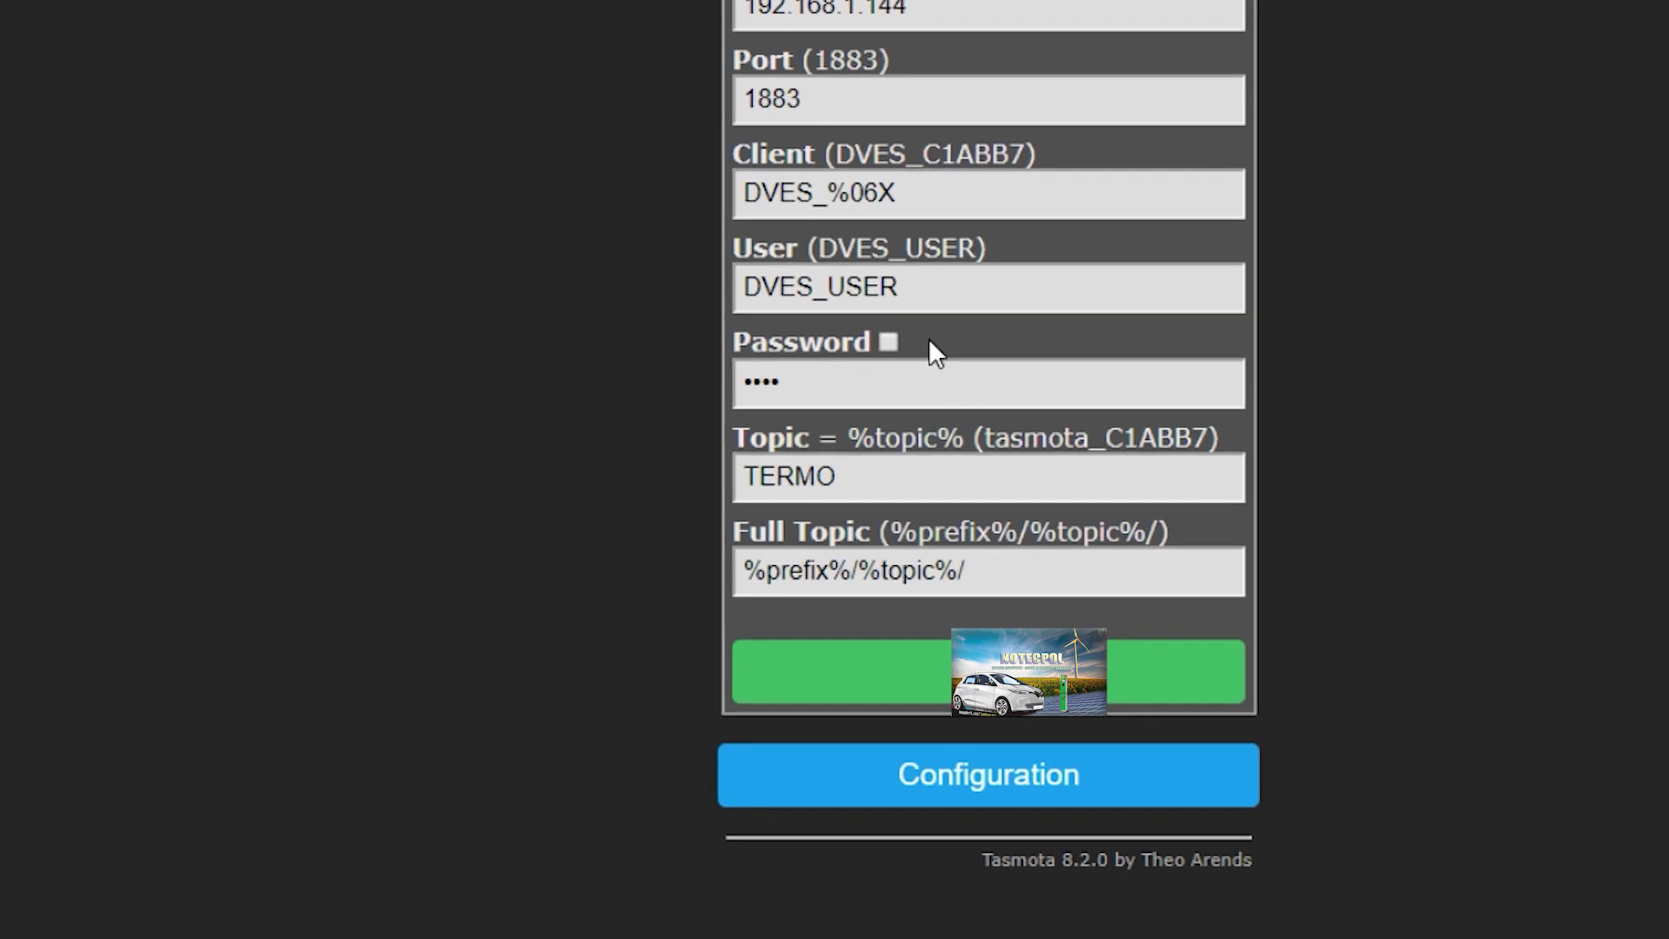
double_click(869, 477)
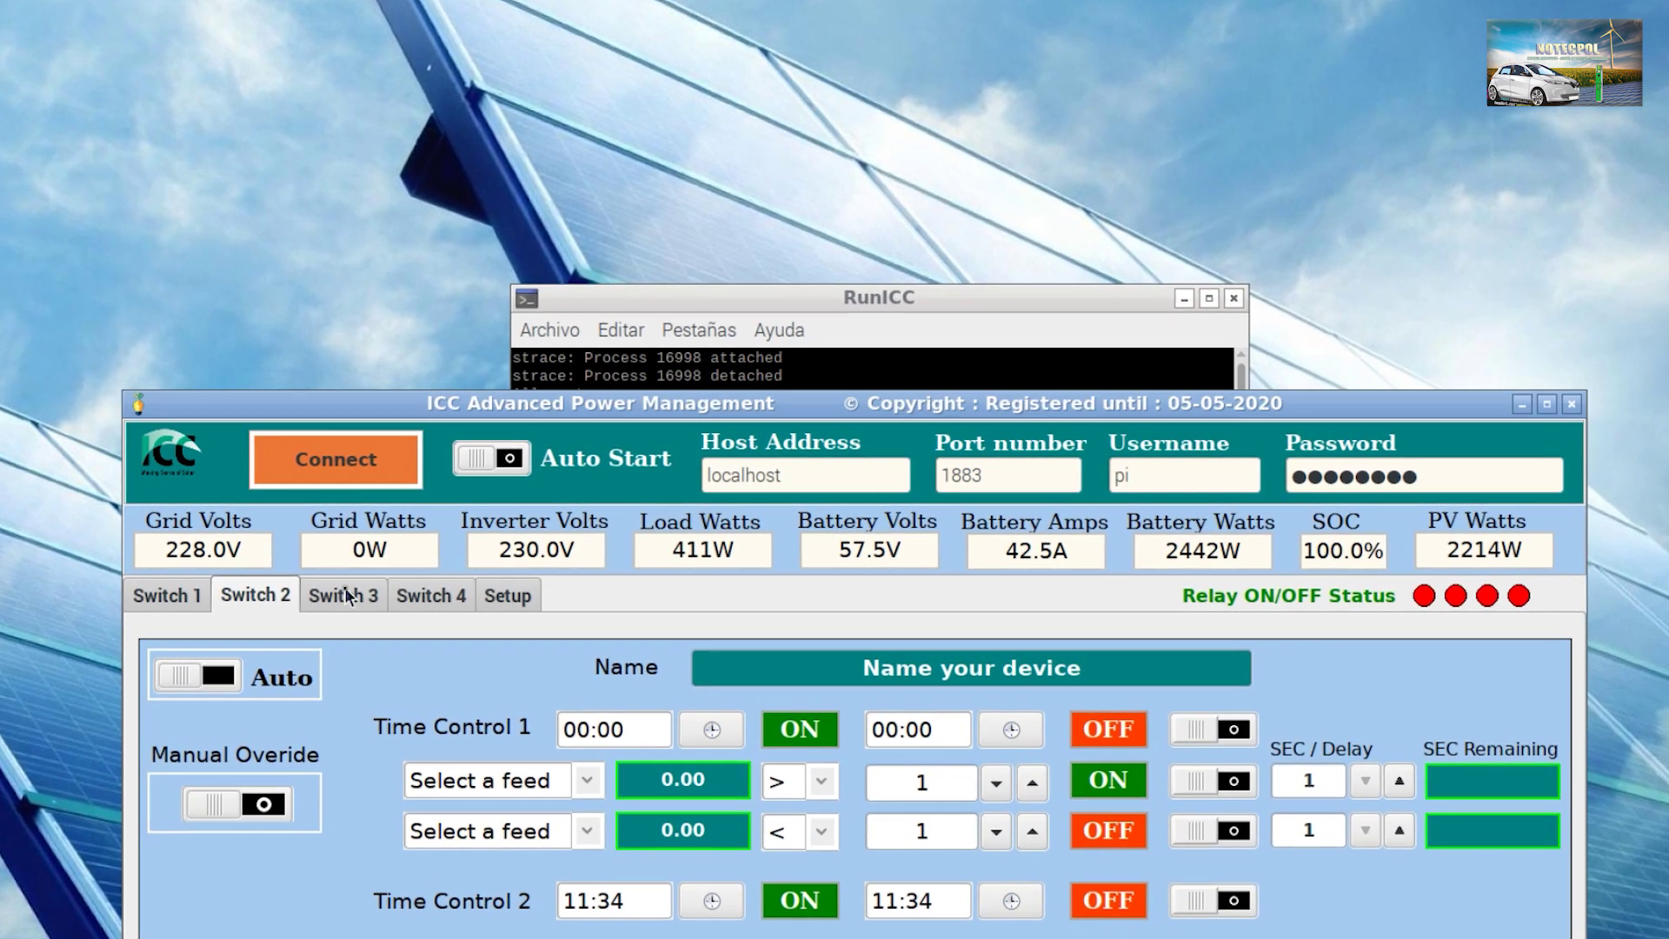
- Examine the feeds available for the first condition of Switch 2, leaving the feed unselected
scroll(356, 600, down, 2)
scroll(344, 606, up, 2)
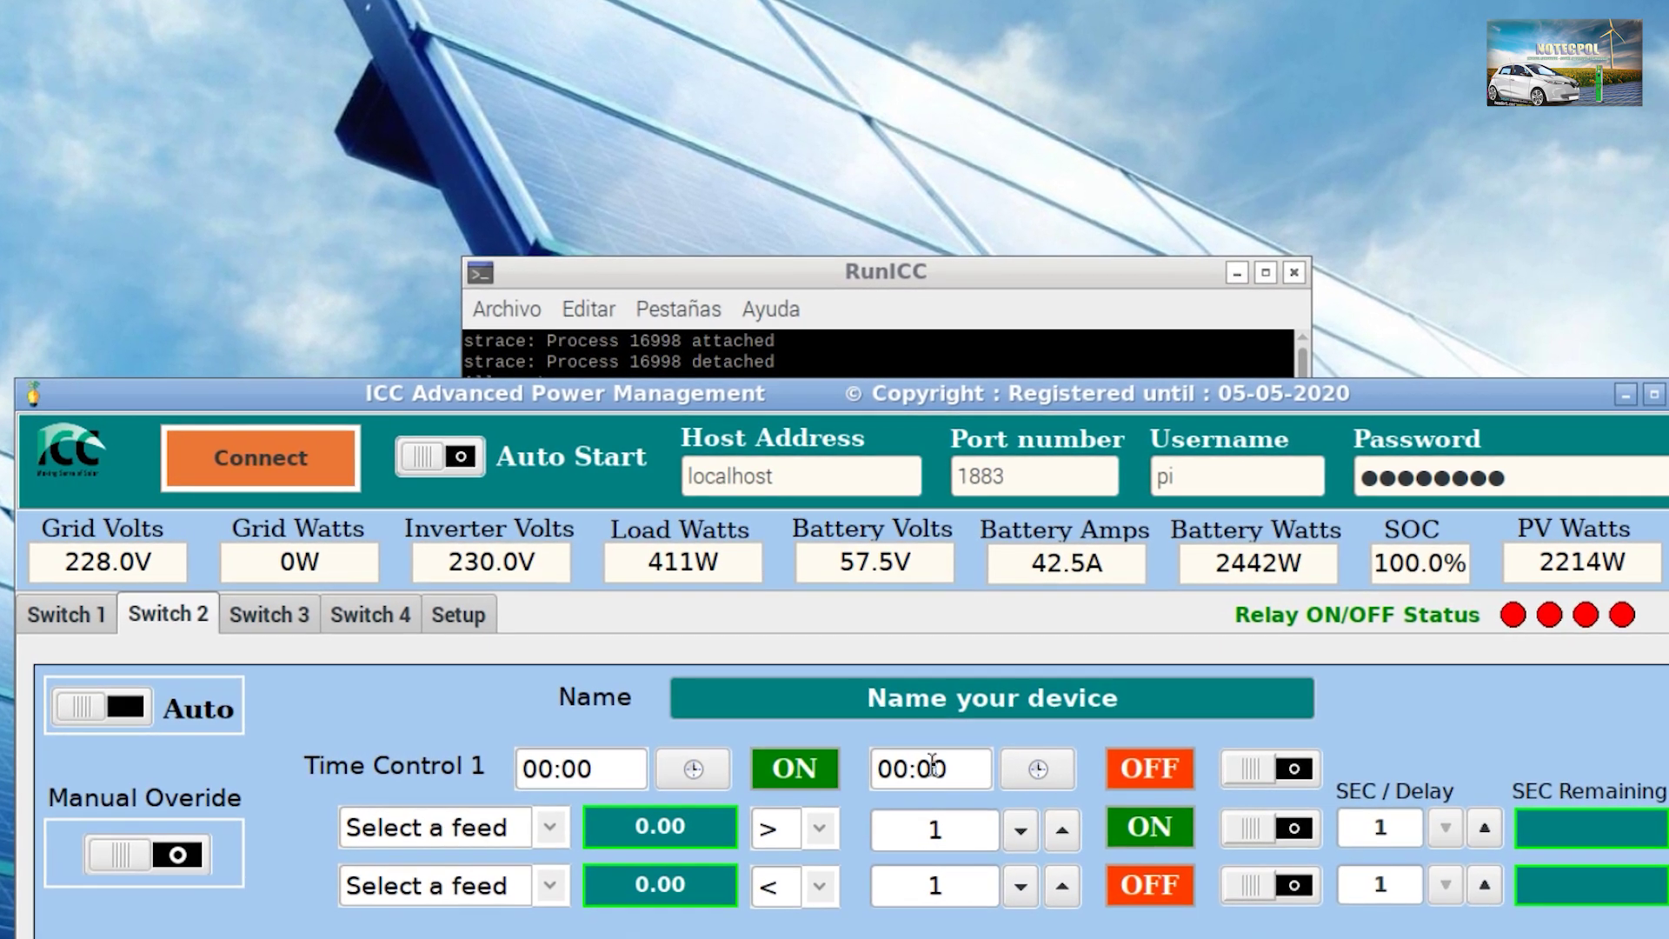
click(553, 822)
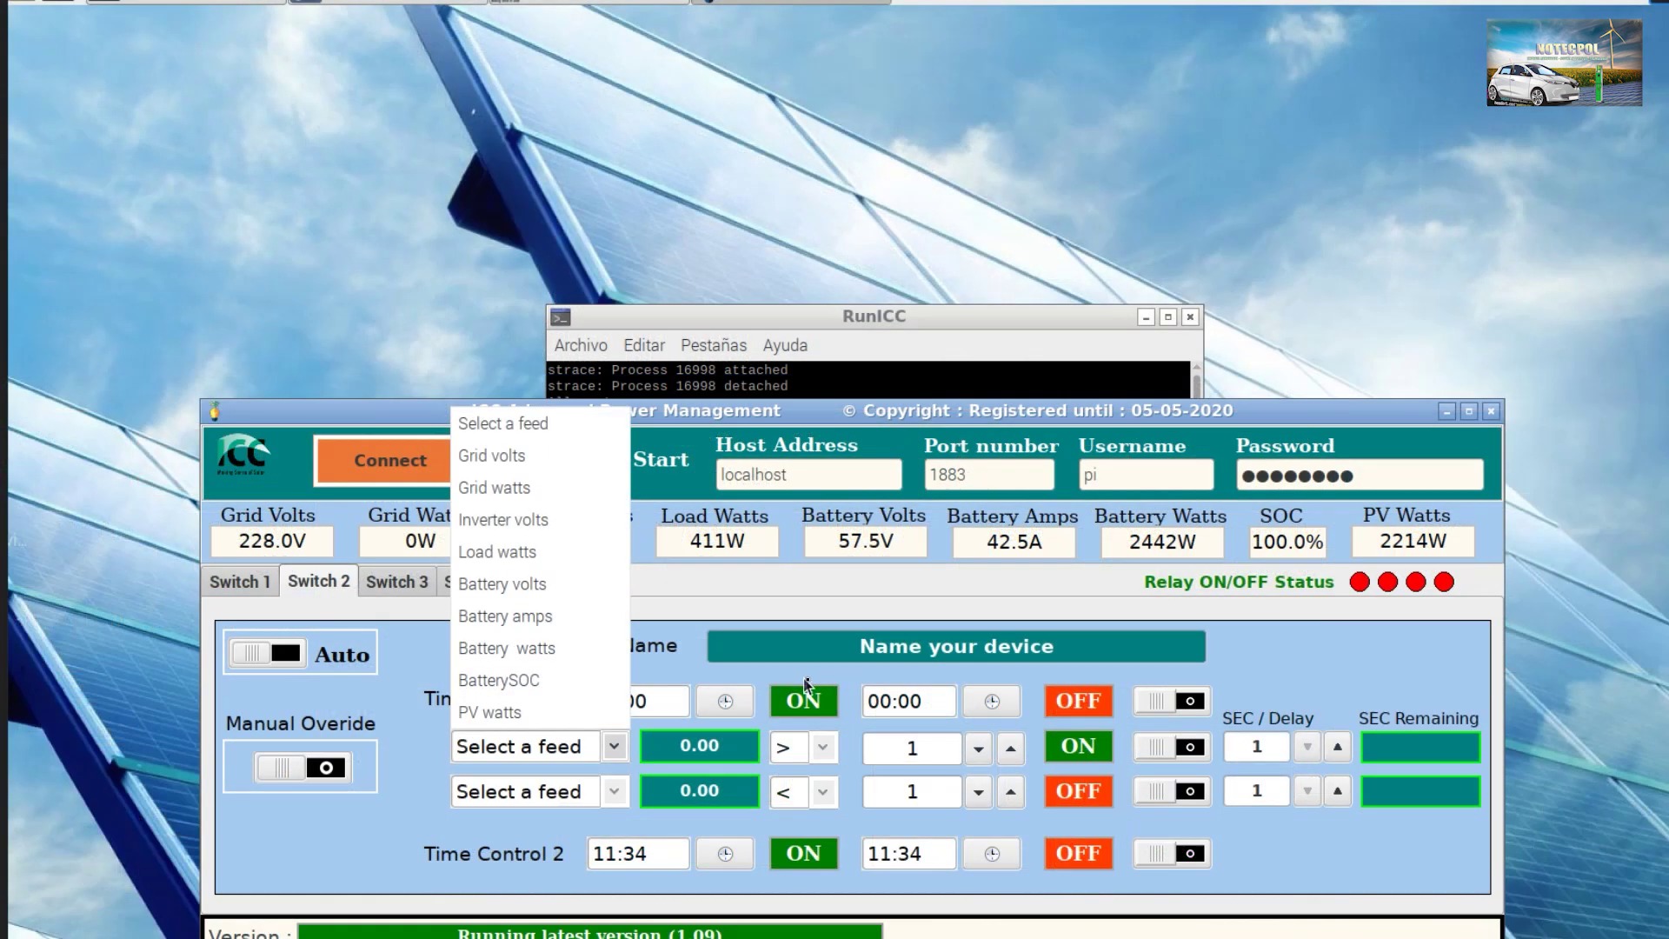
click(789, 729)
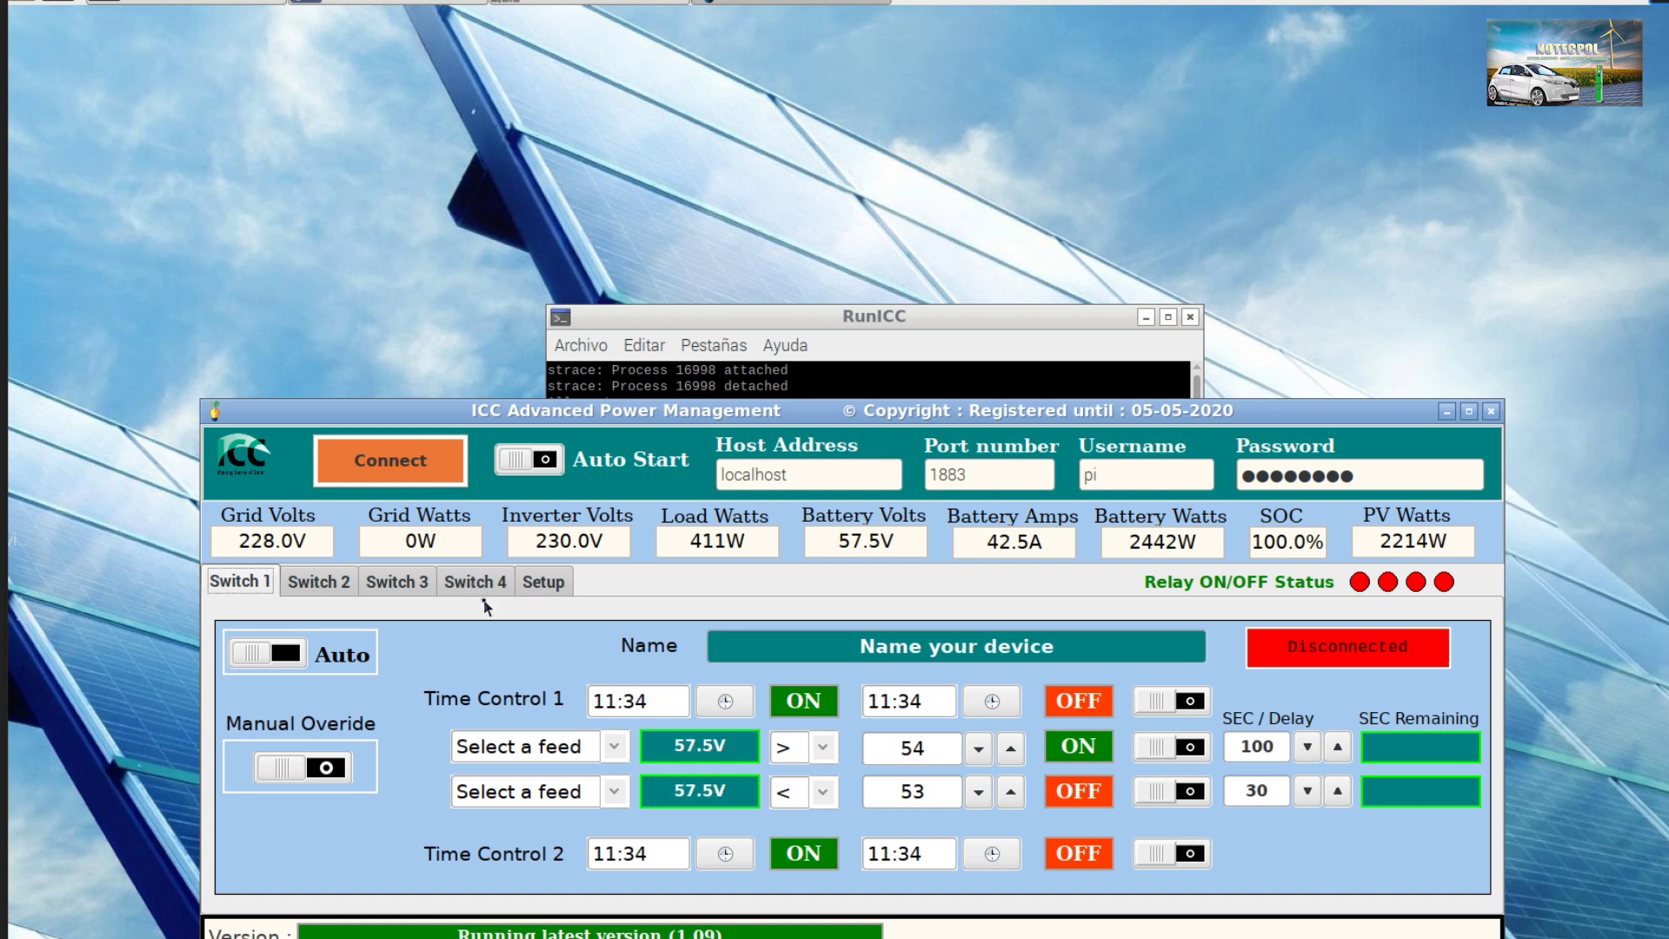
- Clear the event log in Setup and enter TERMO as the MQTT topic name of Smart Switch 1
click(540, 582)
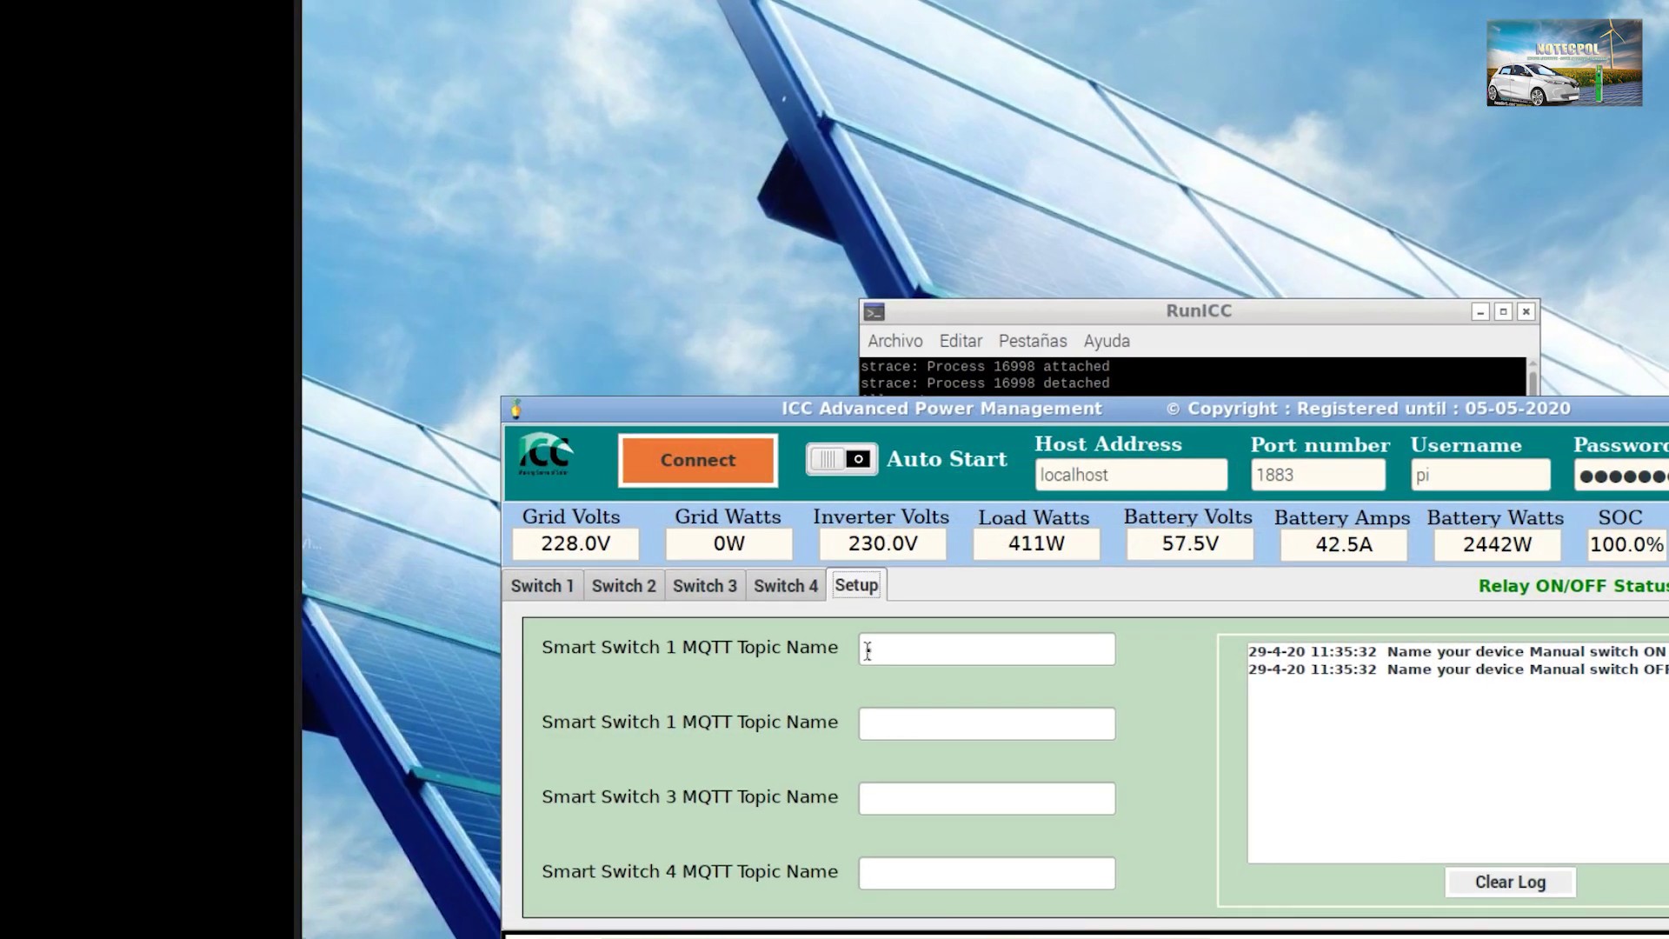
click(1511, 882)
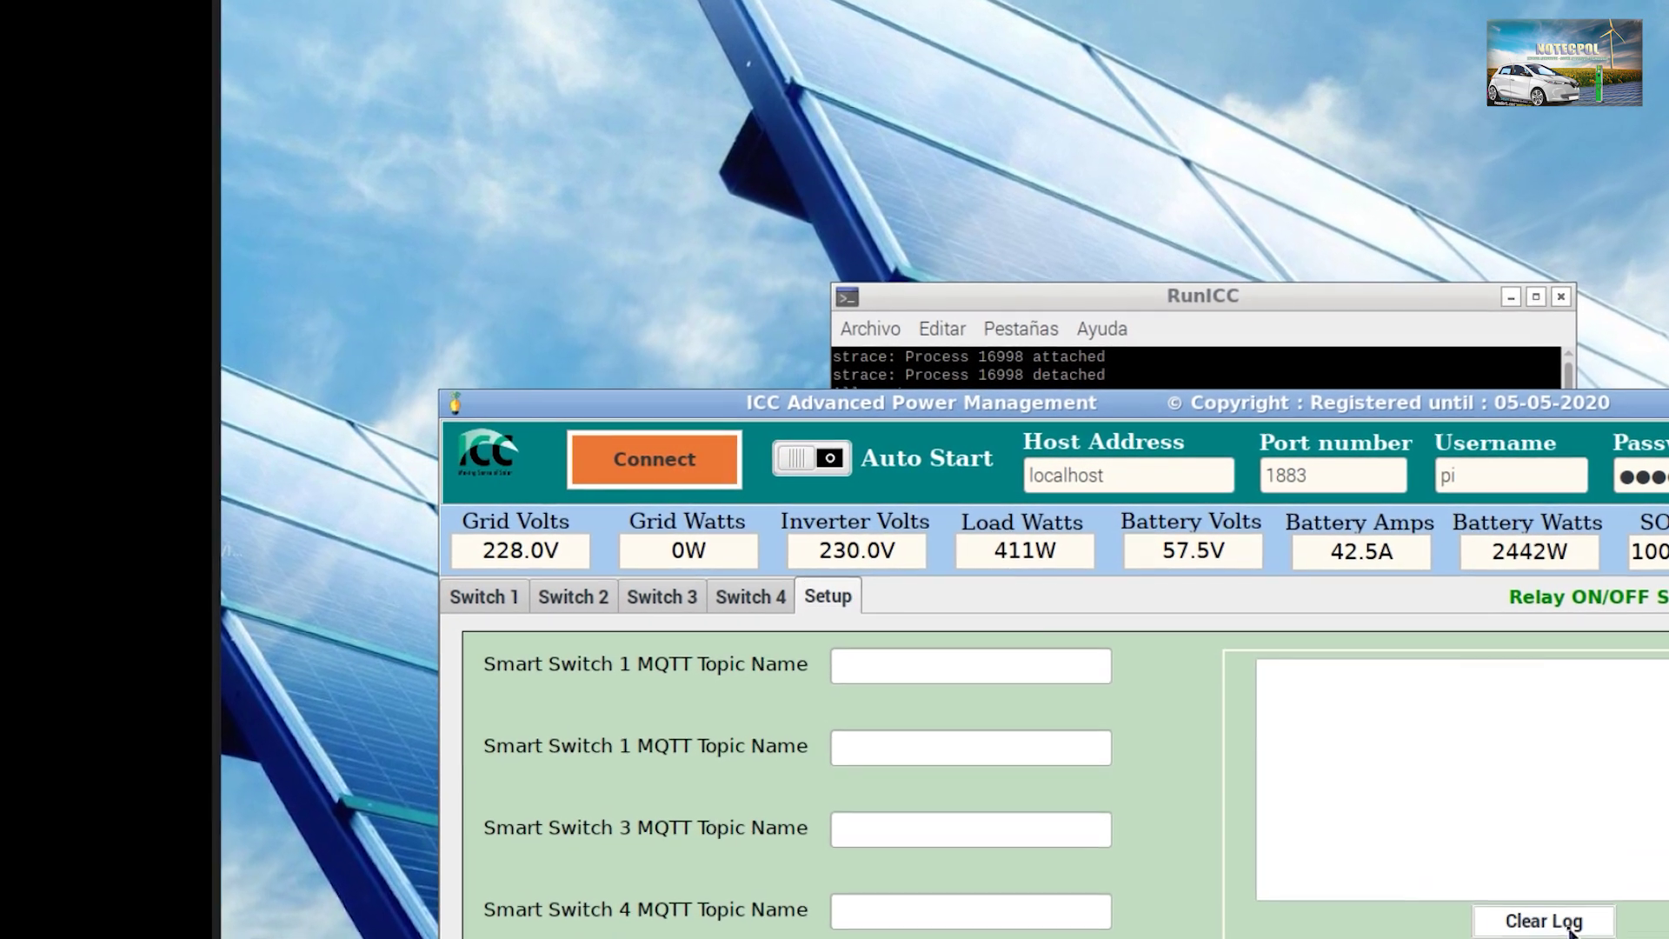
click(904, 672)
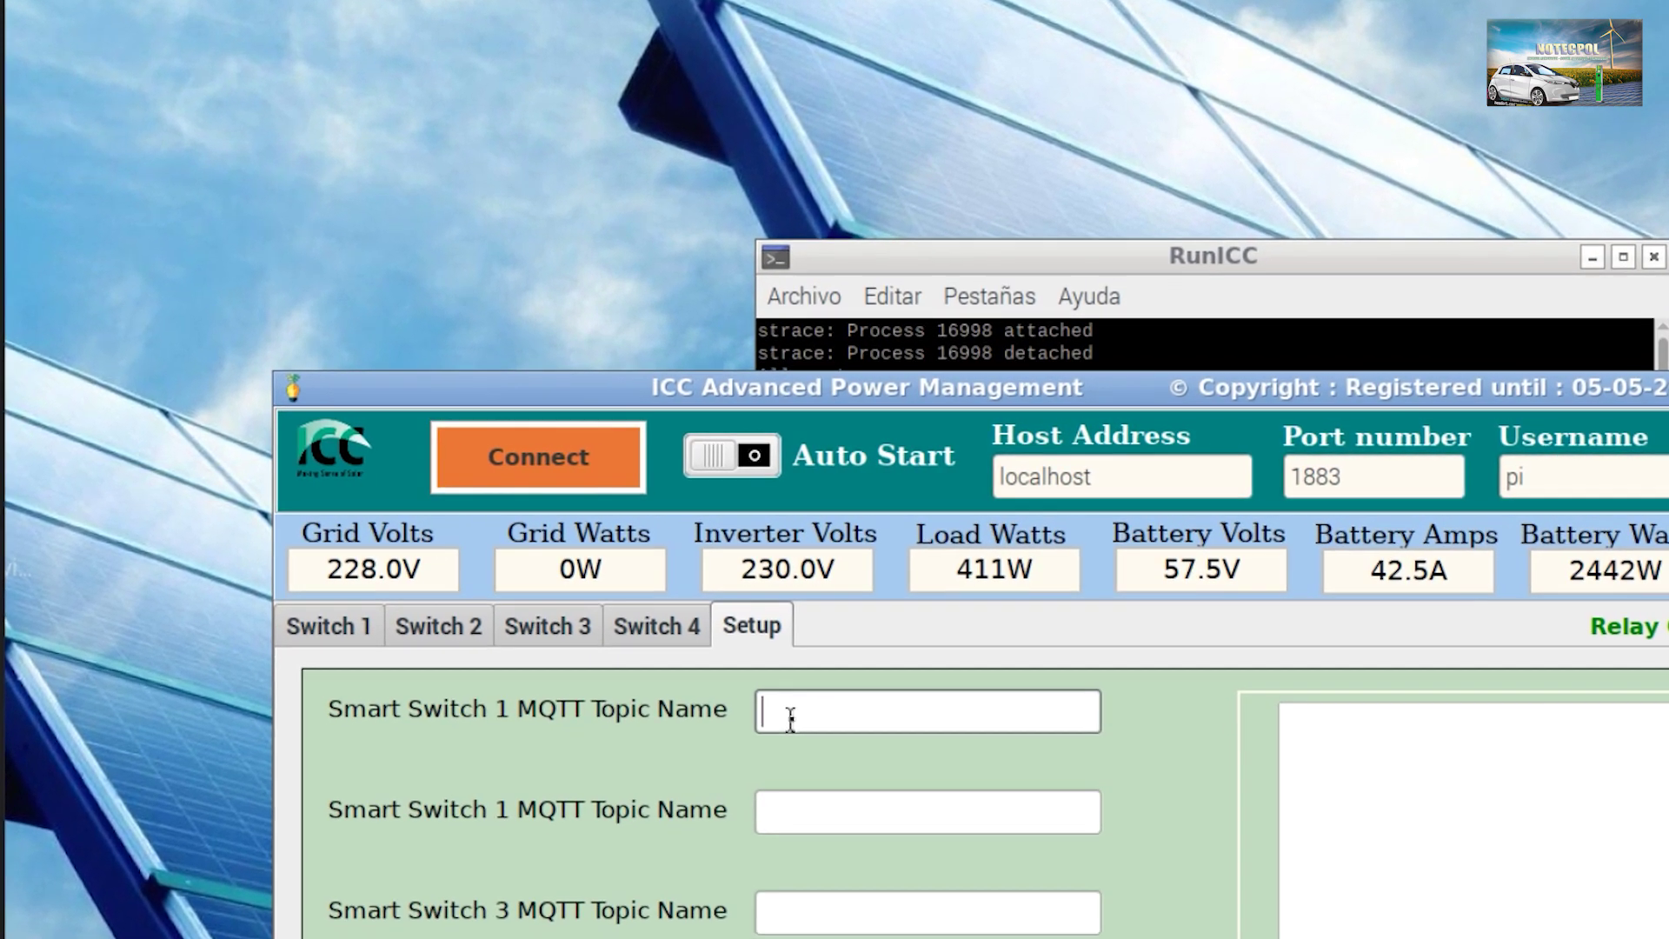
text(TERMO)
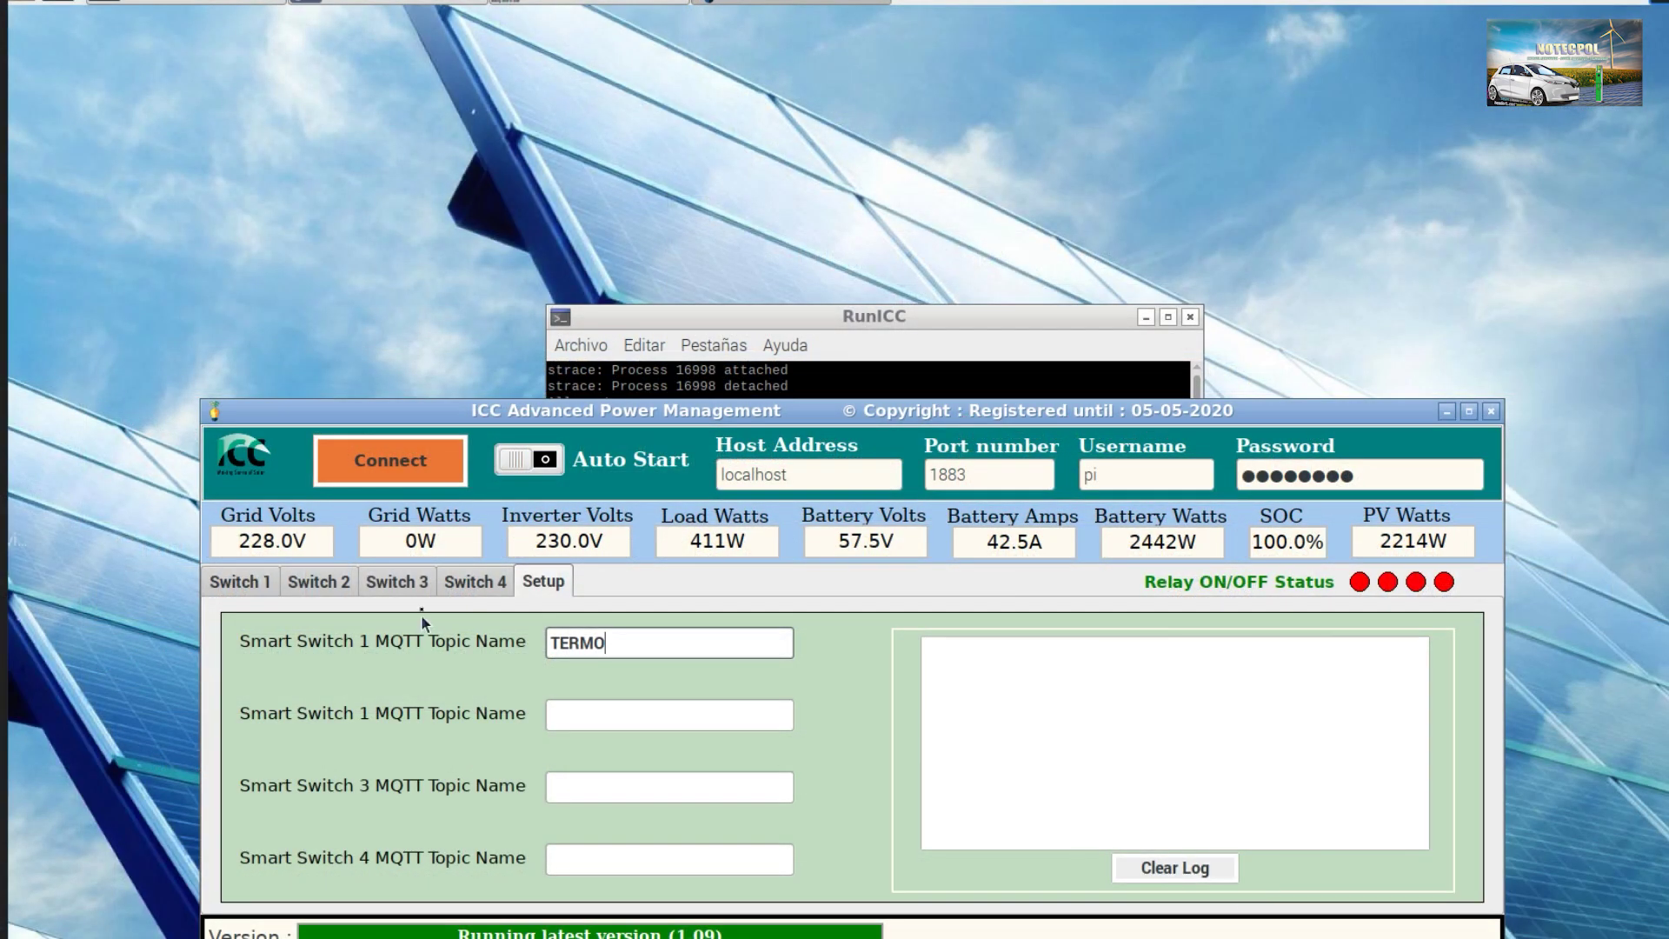
- Replace the placeholder device name of Switch 1 with TERMO
click(252, 587)
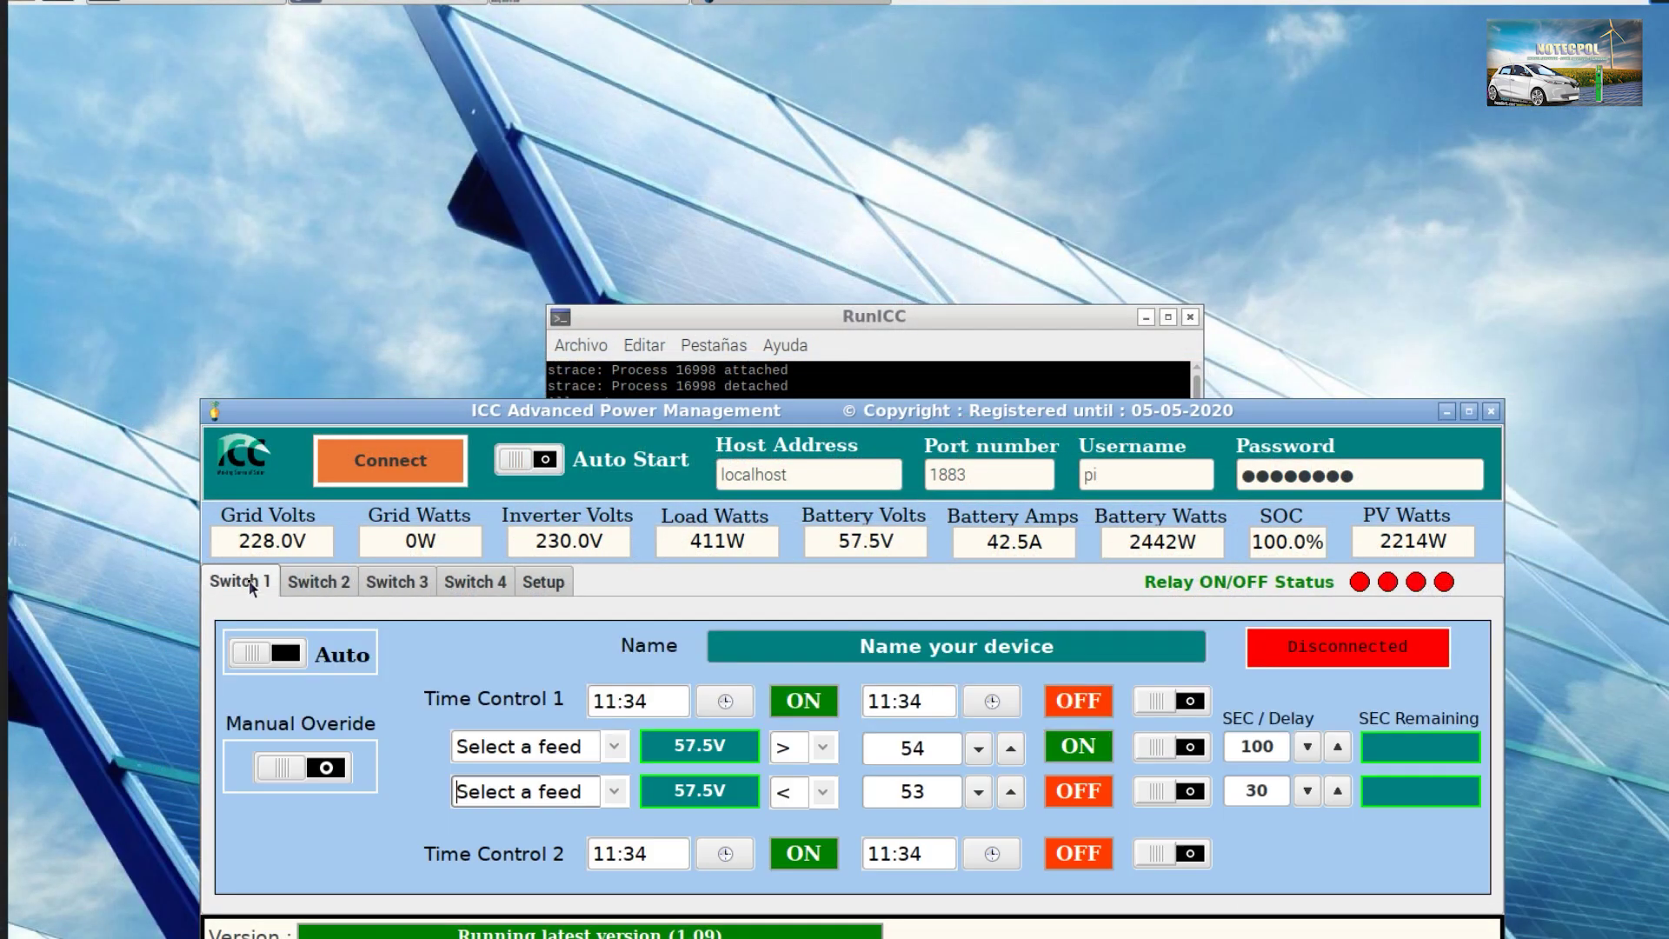
click(1072, 645)
drag(1073, 645, 205, 613)
key(BackSpace)
key(BackSpace)
key(BackSpace)
key(BackSpace)
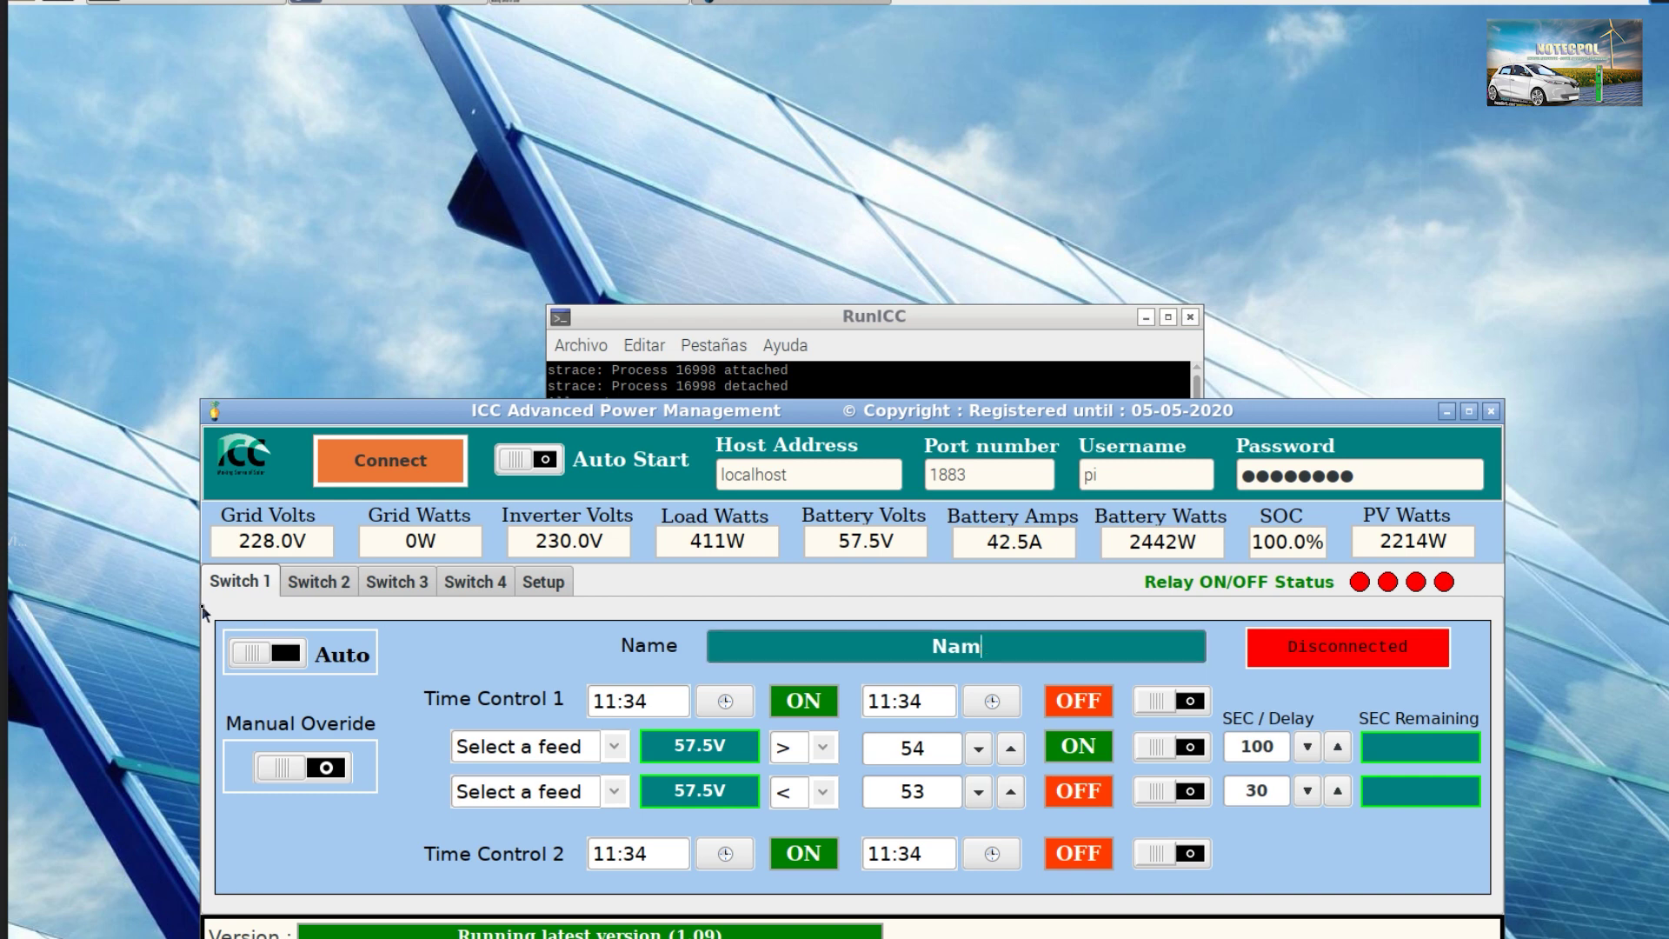
text(TER)
text(MO)
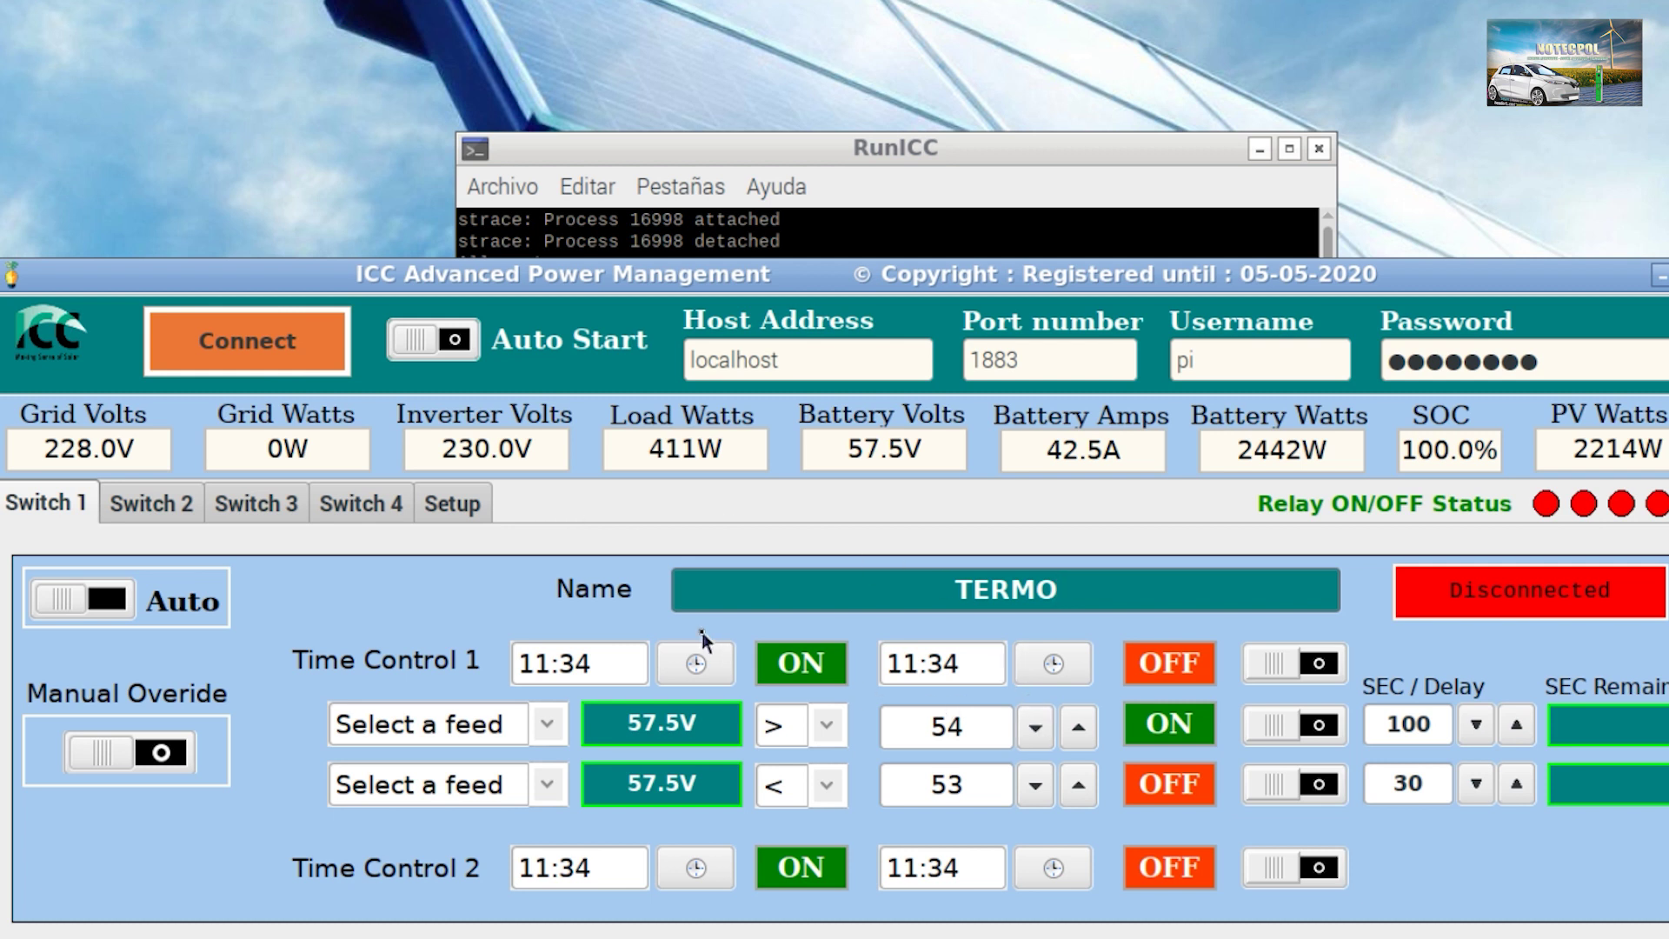
- Enable Auto Start, connect to the MQTT broker, and bring the power management window back to the front
click(448, 353)
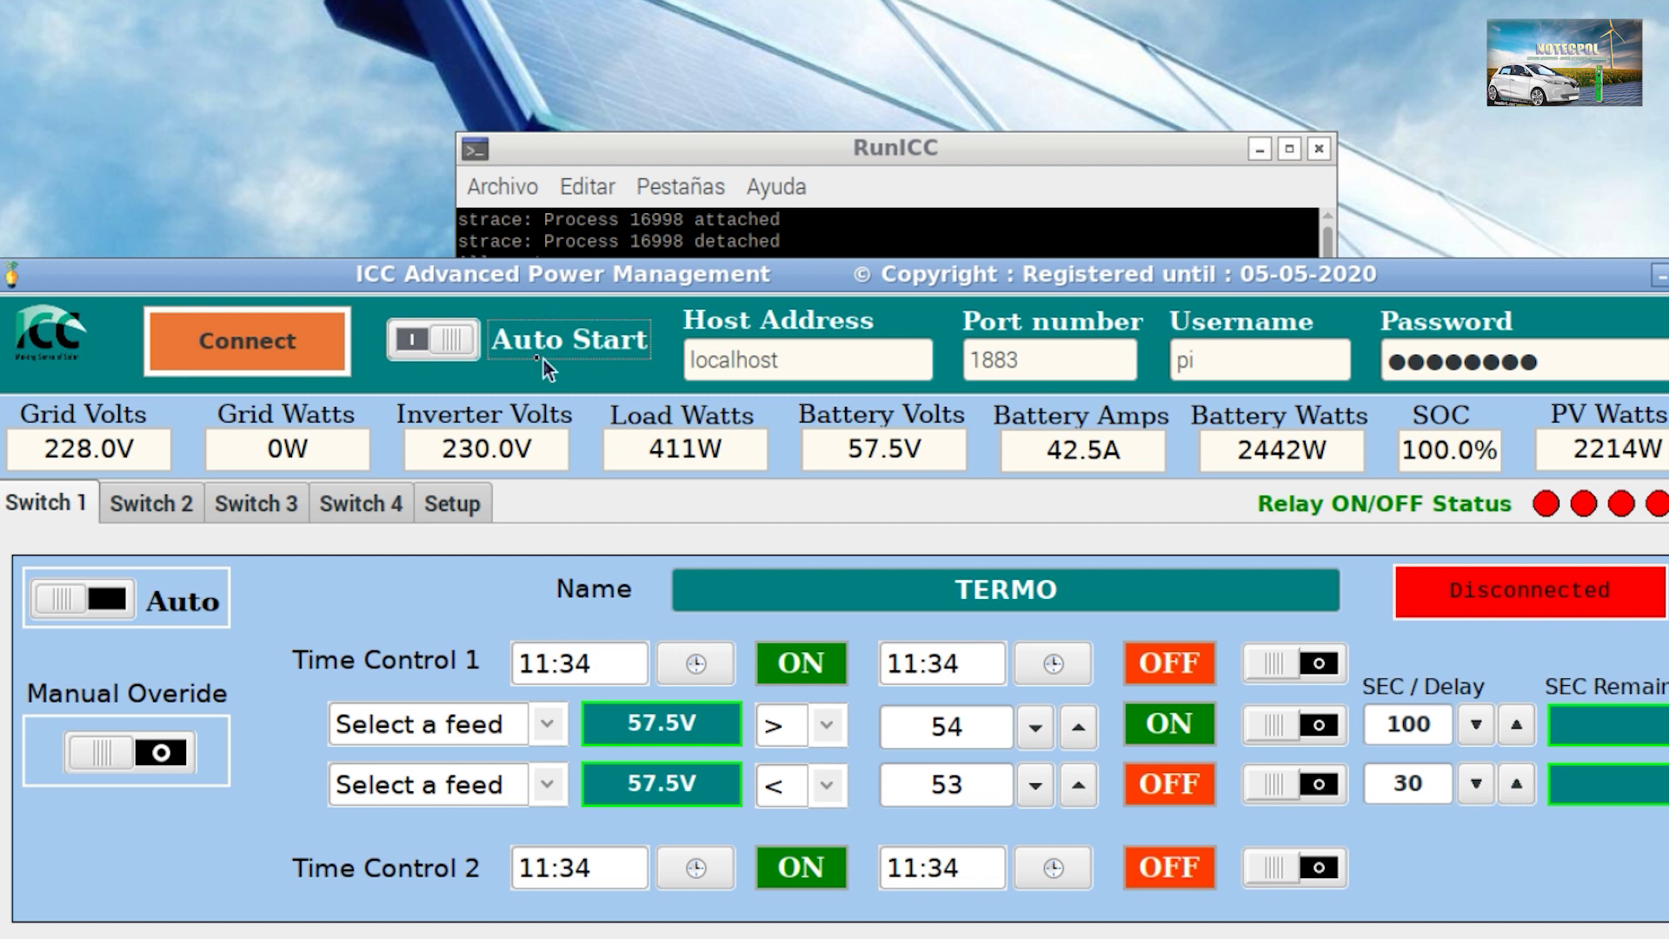
click(294, 362)
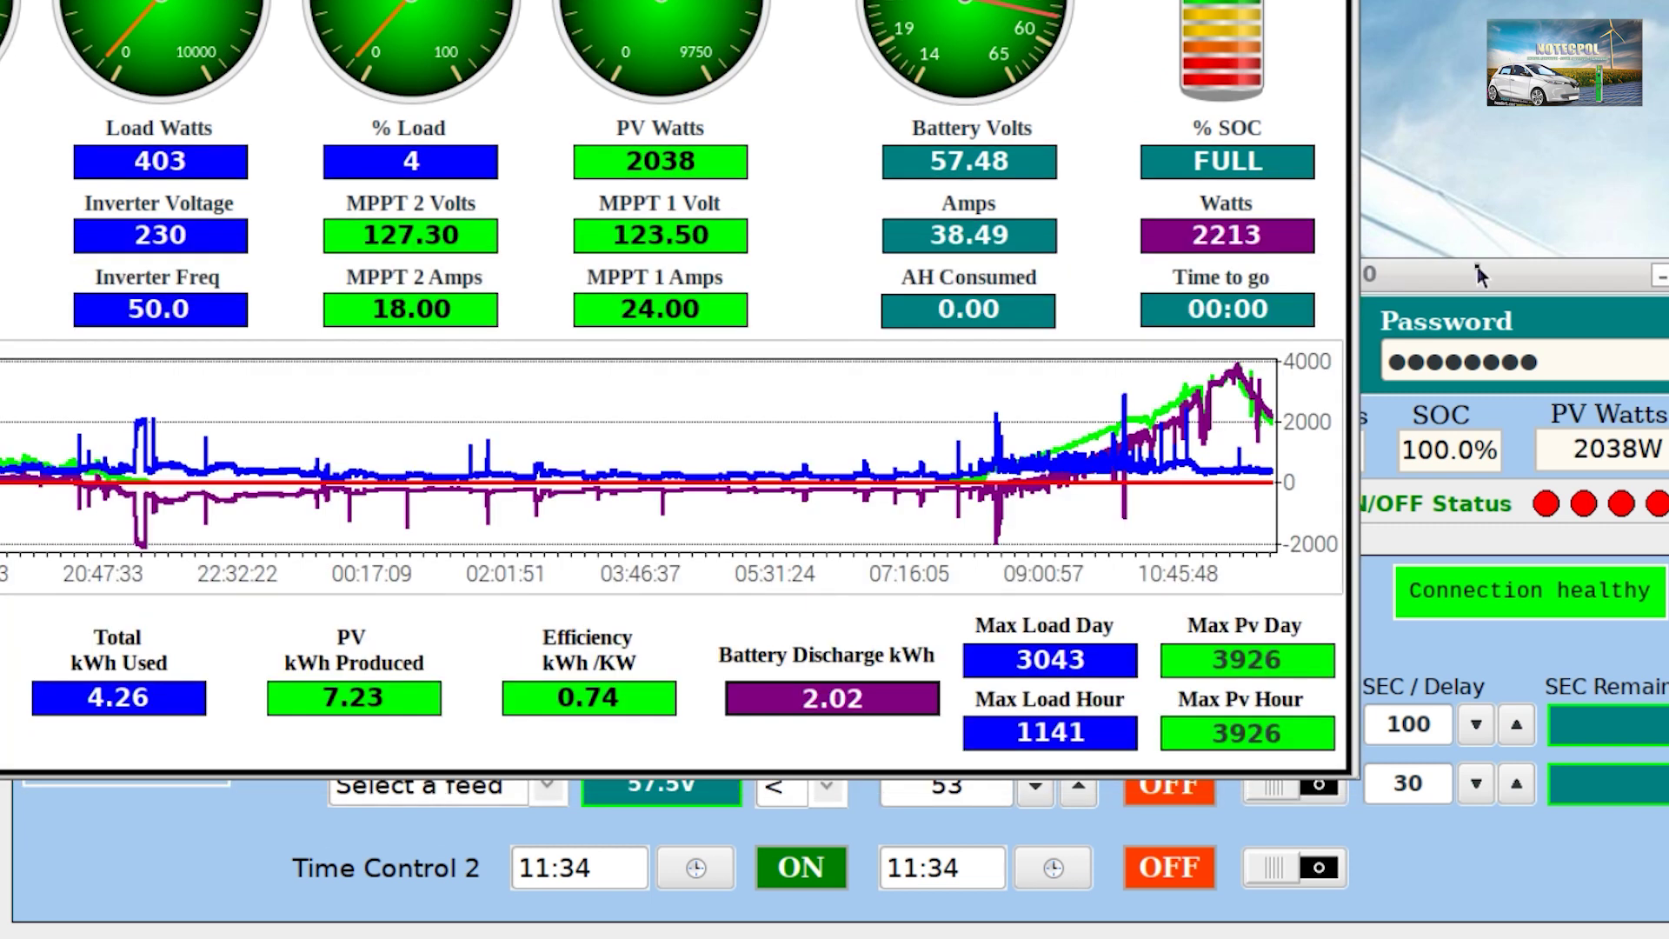
click(1481, 276)
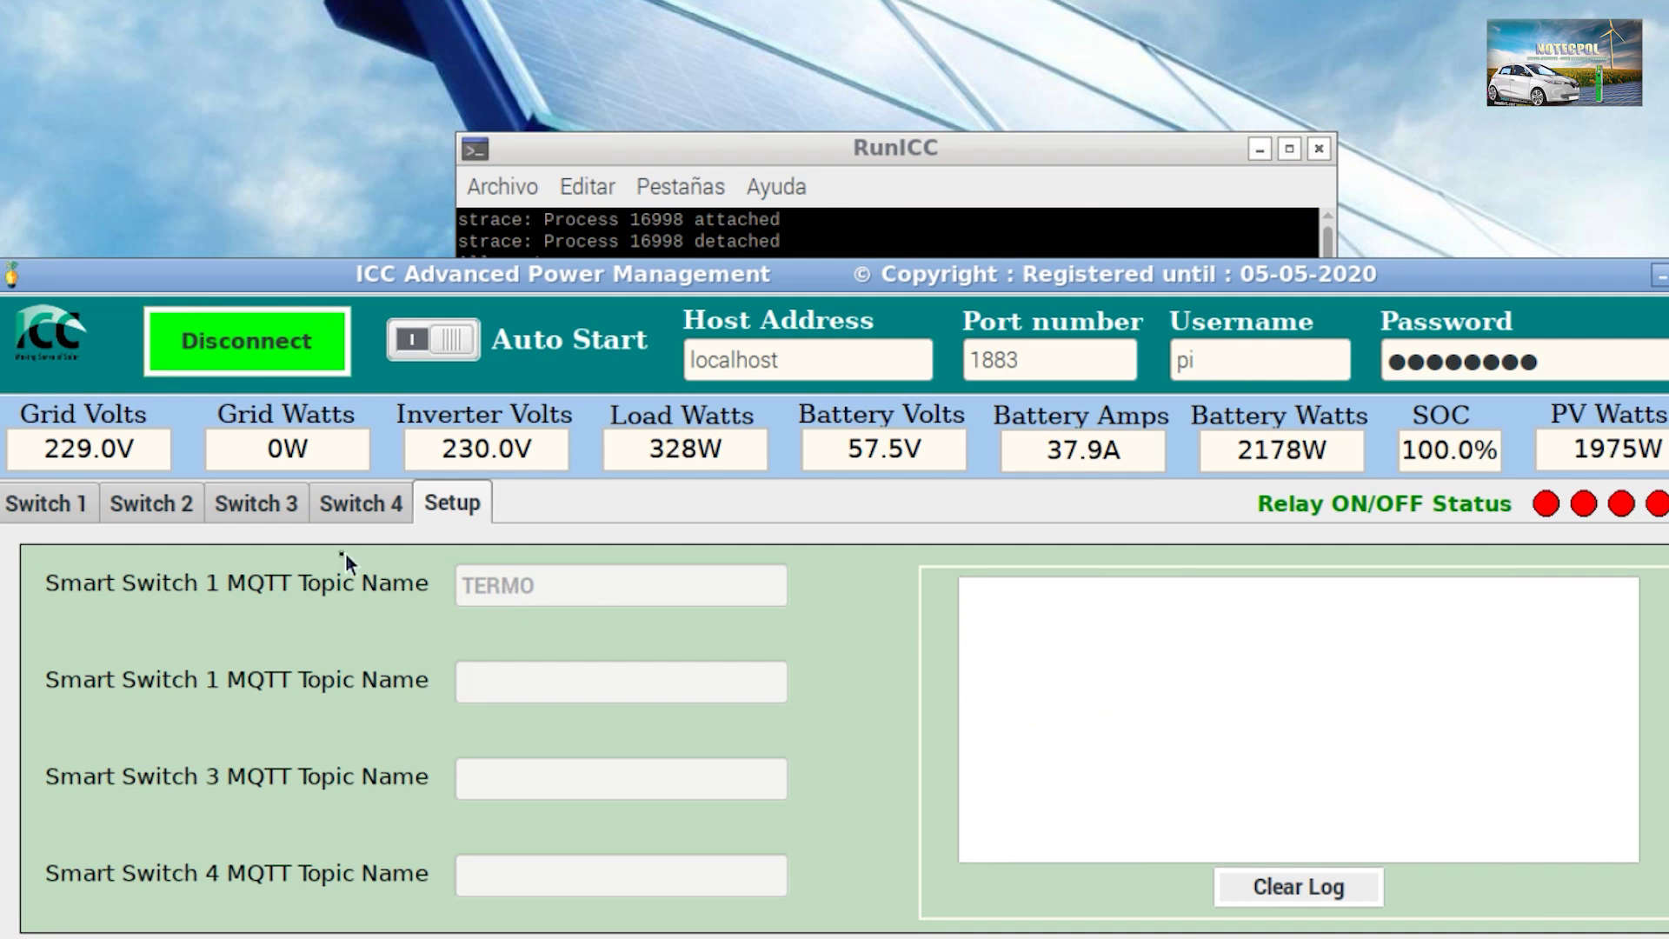
- Test Switch 1's manual override by switching it on and off, leave it on, and check the event log in Setup
click(46, 503)
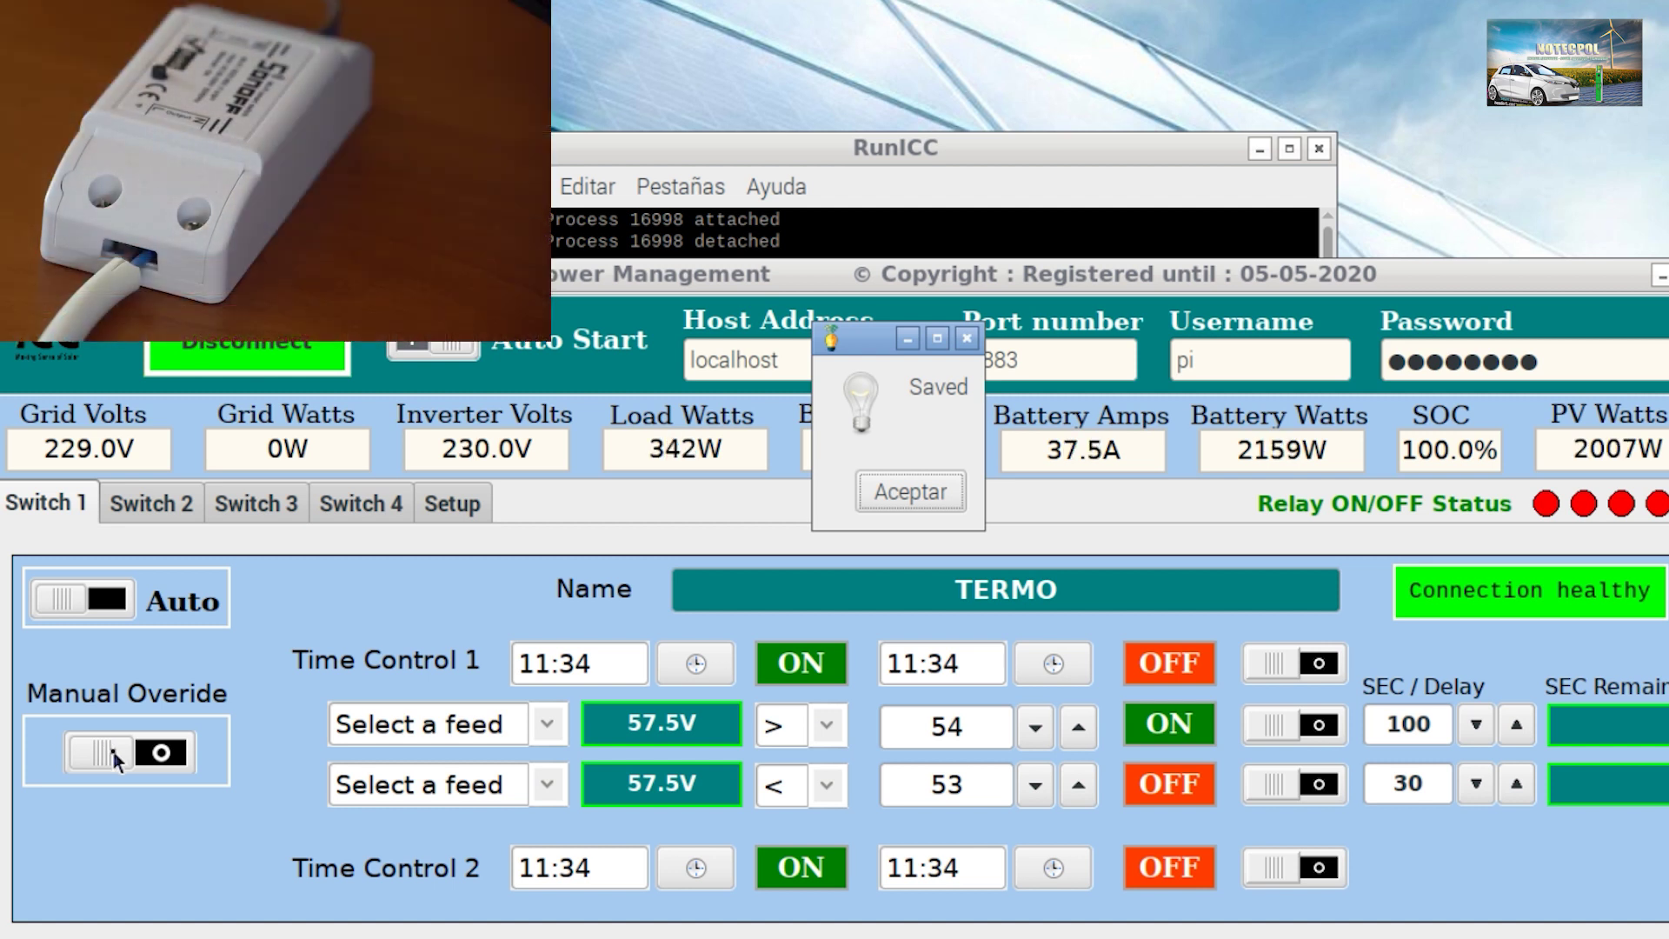
click(921, 491)
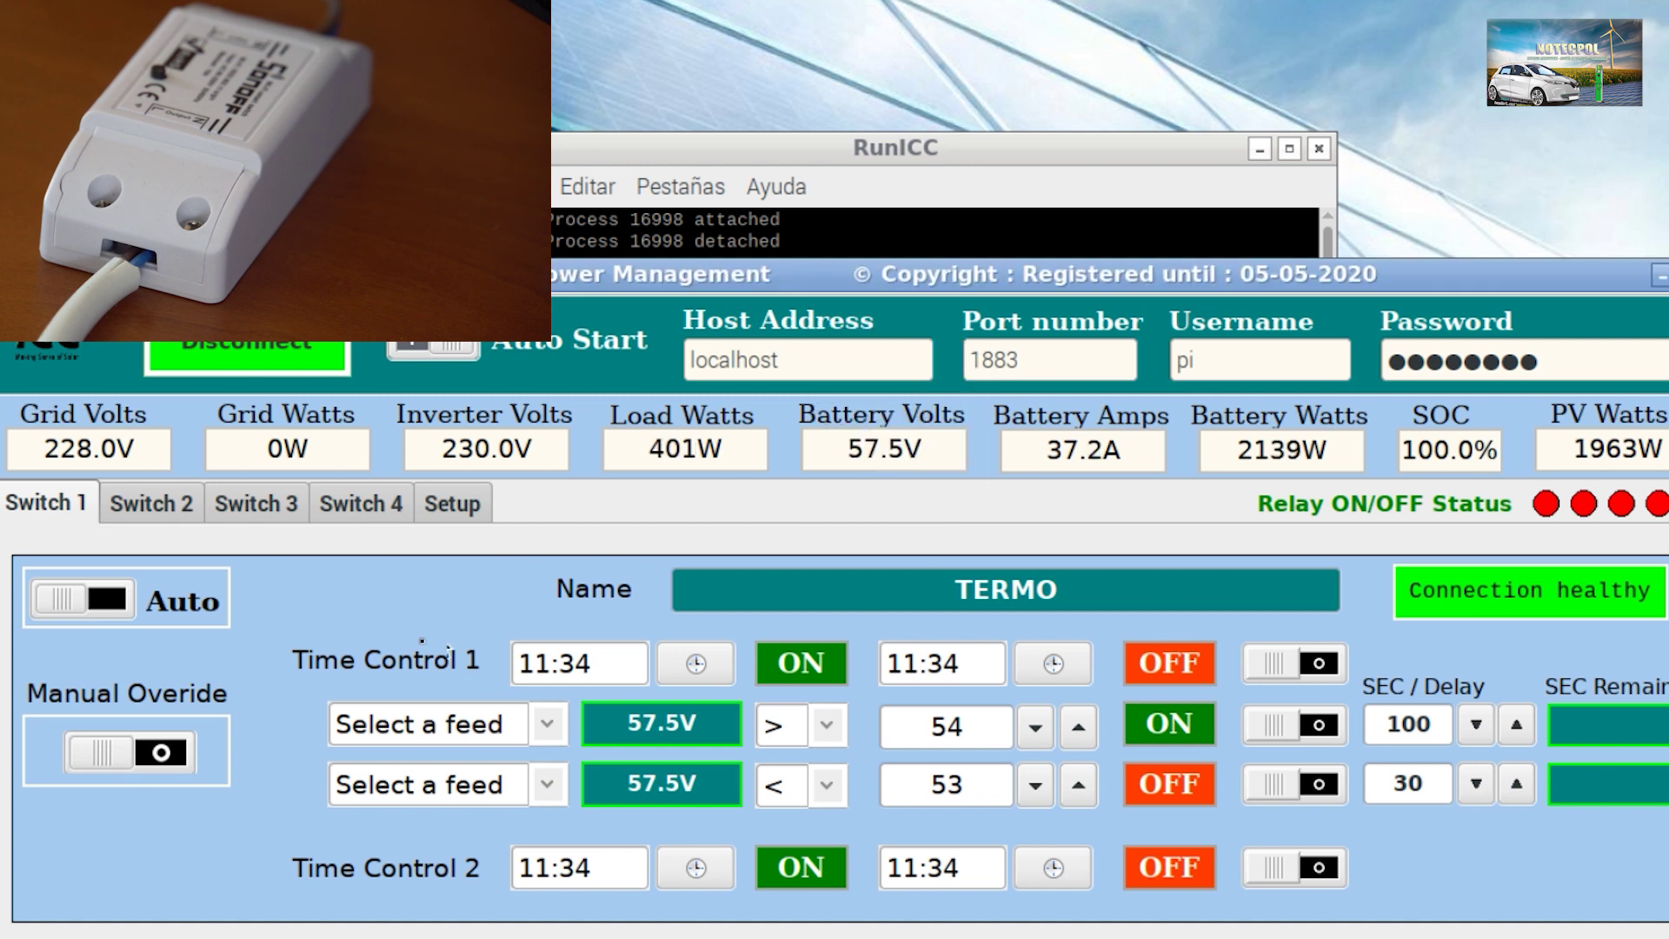
click(122, 753)
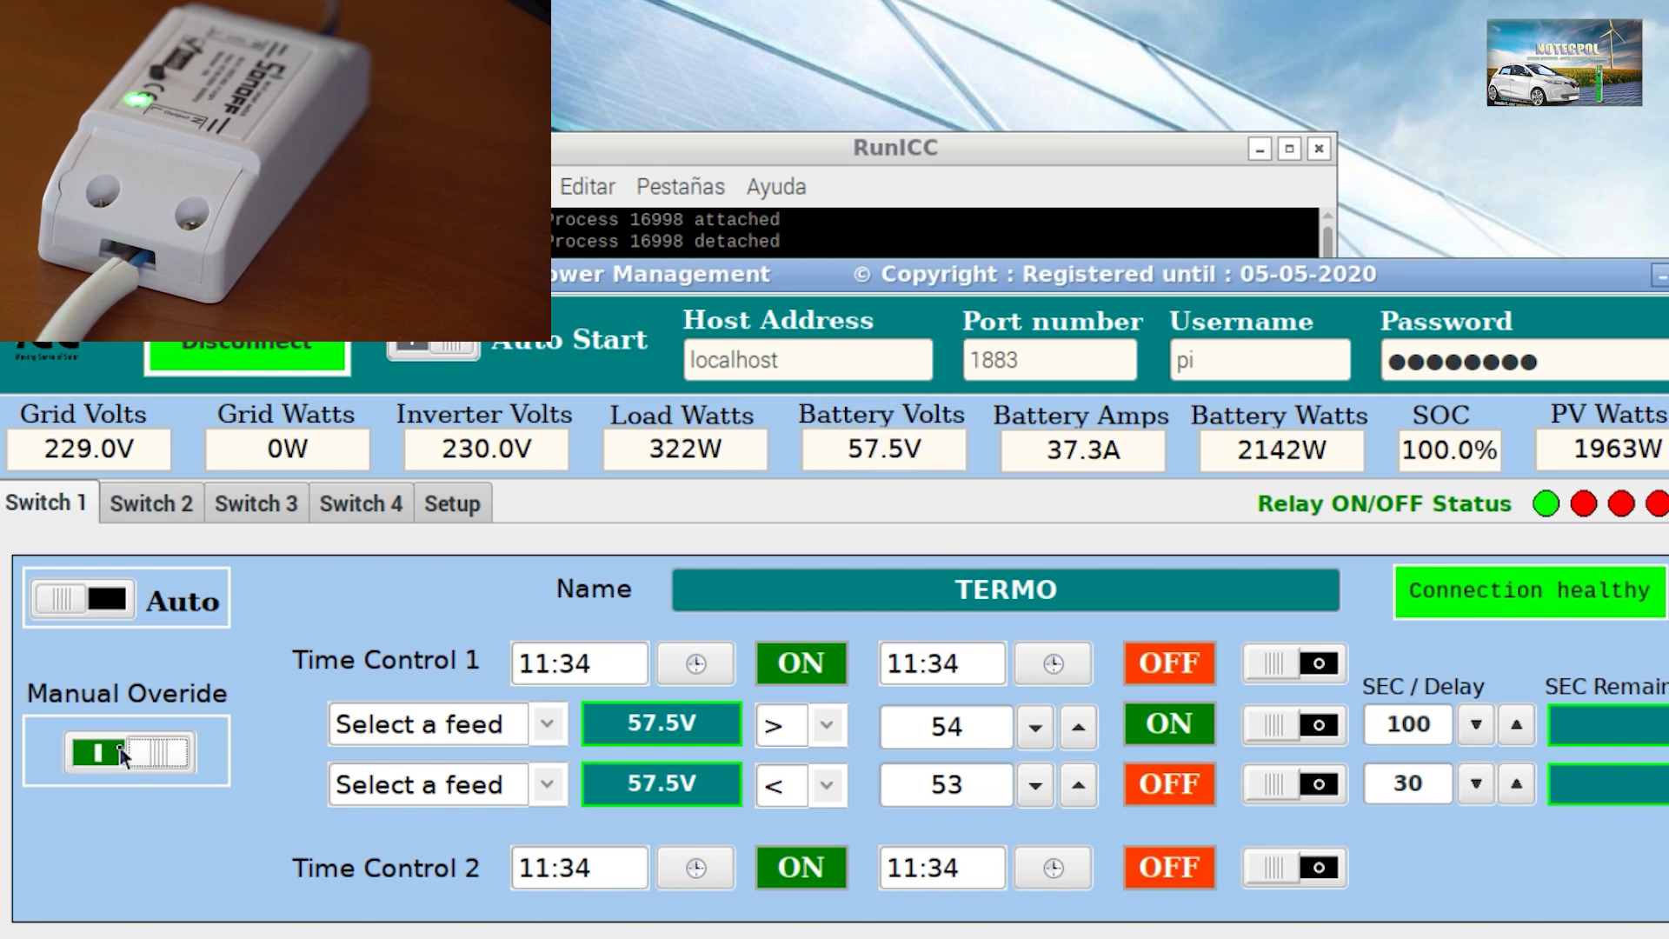
click(123, 753)
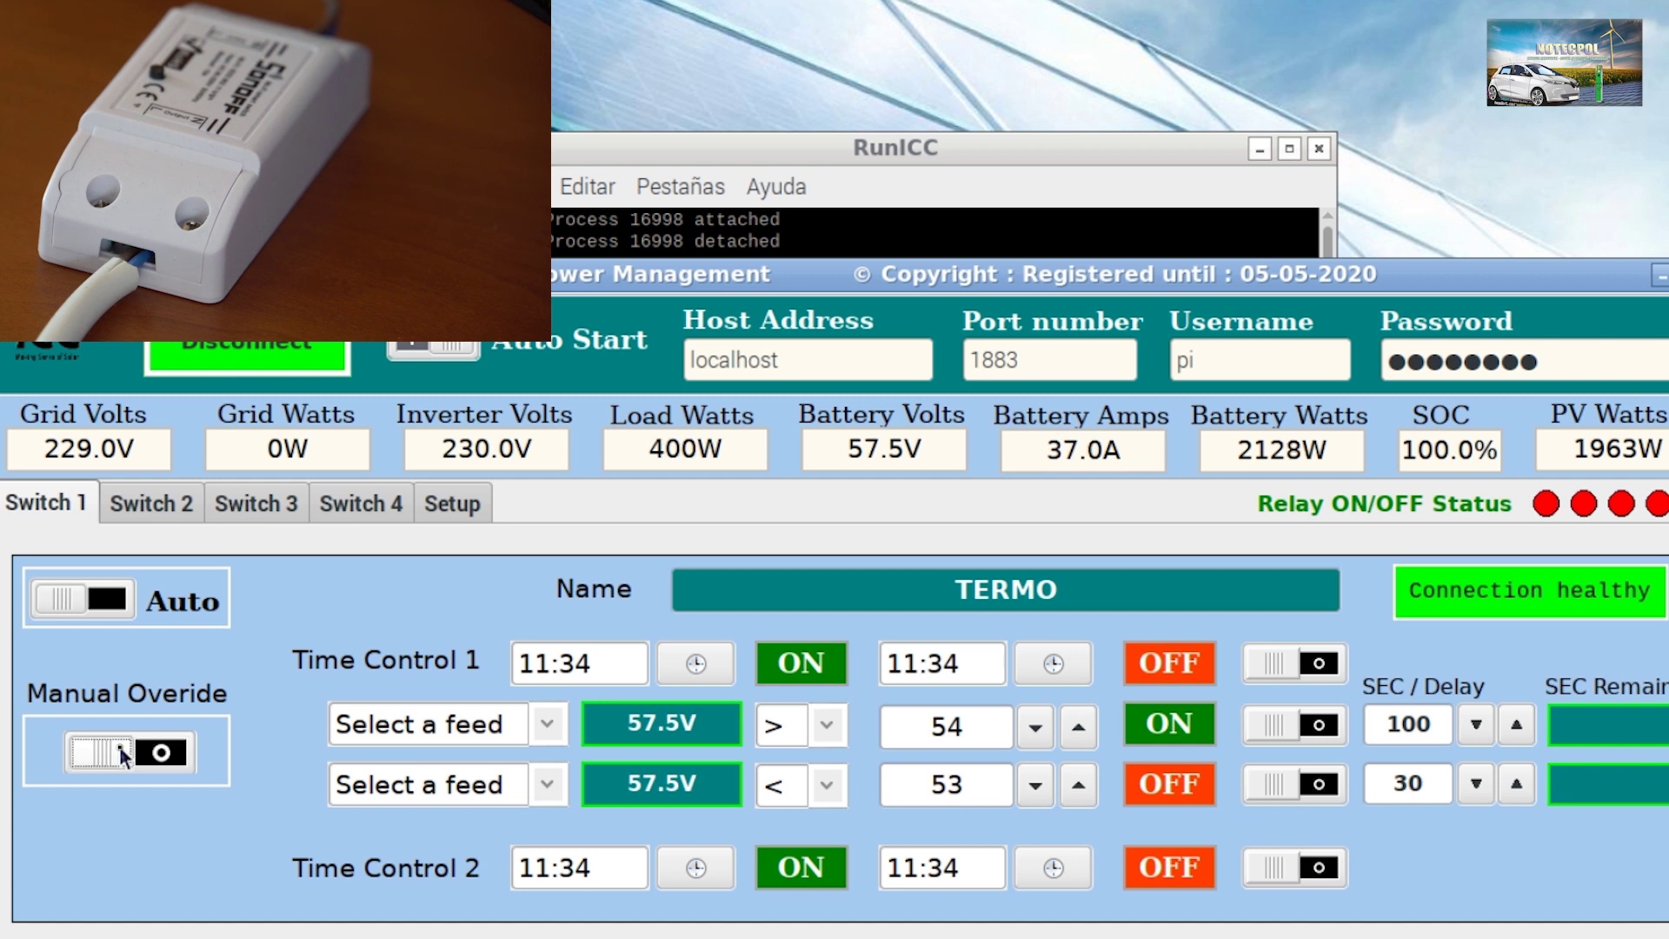
click(124, 754)
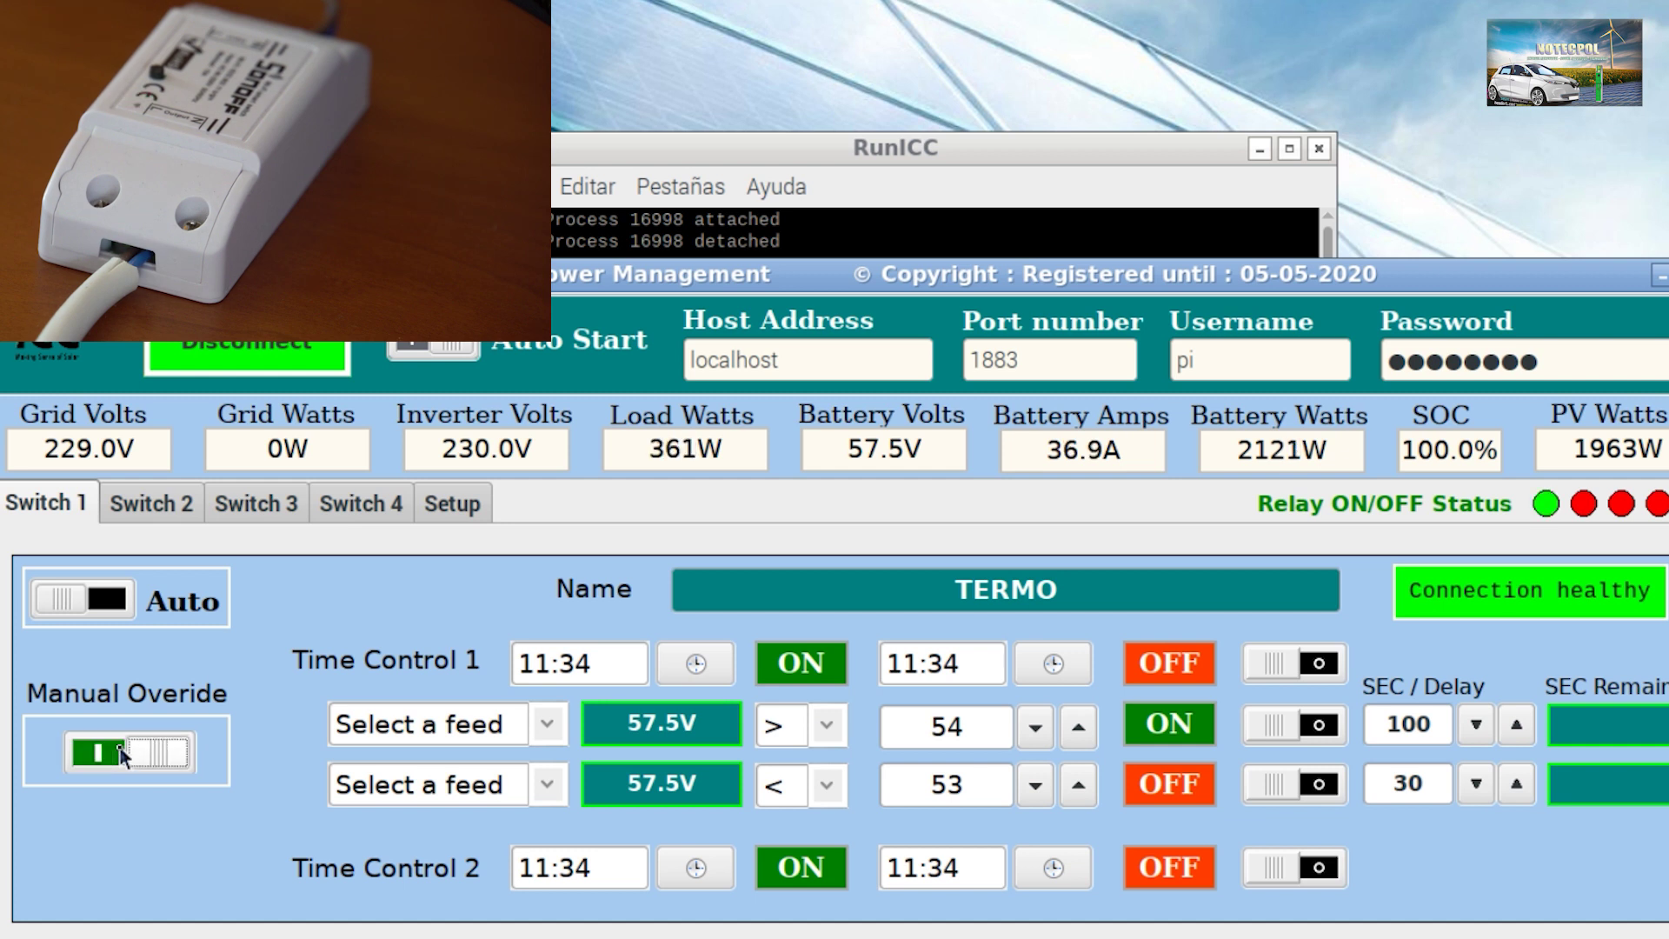
click(124, 754)
click(123, 754)
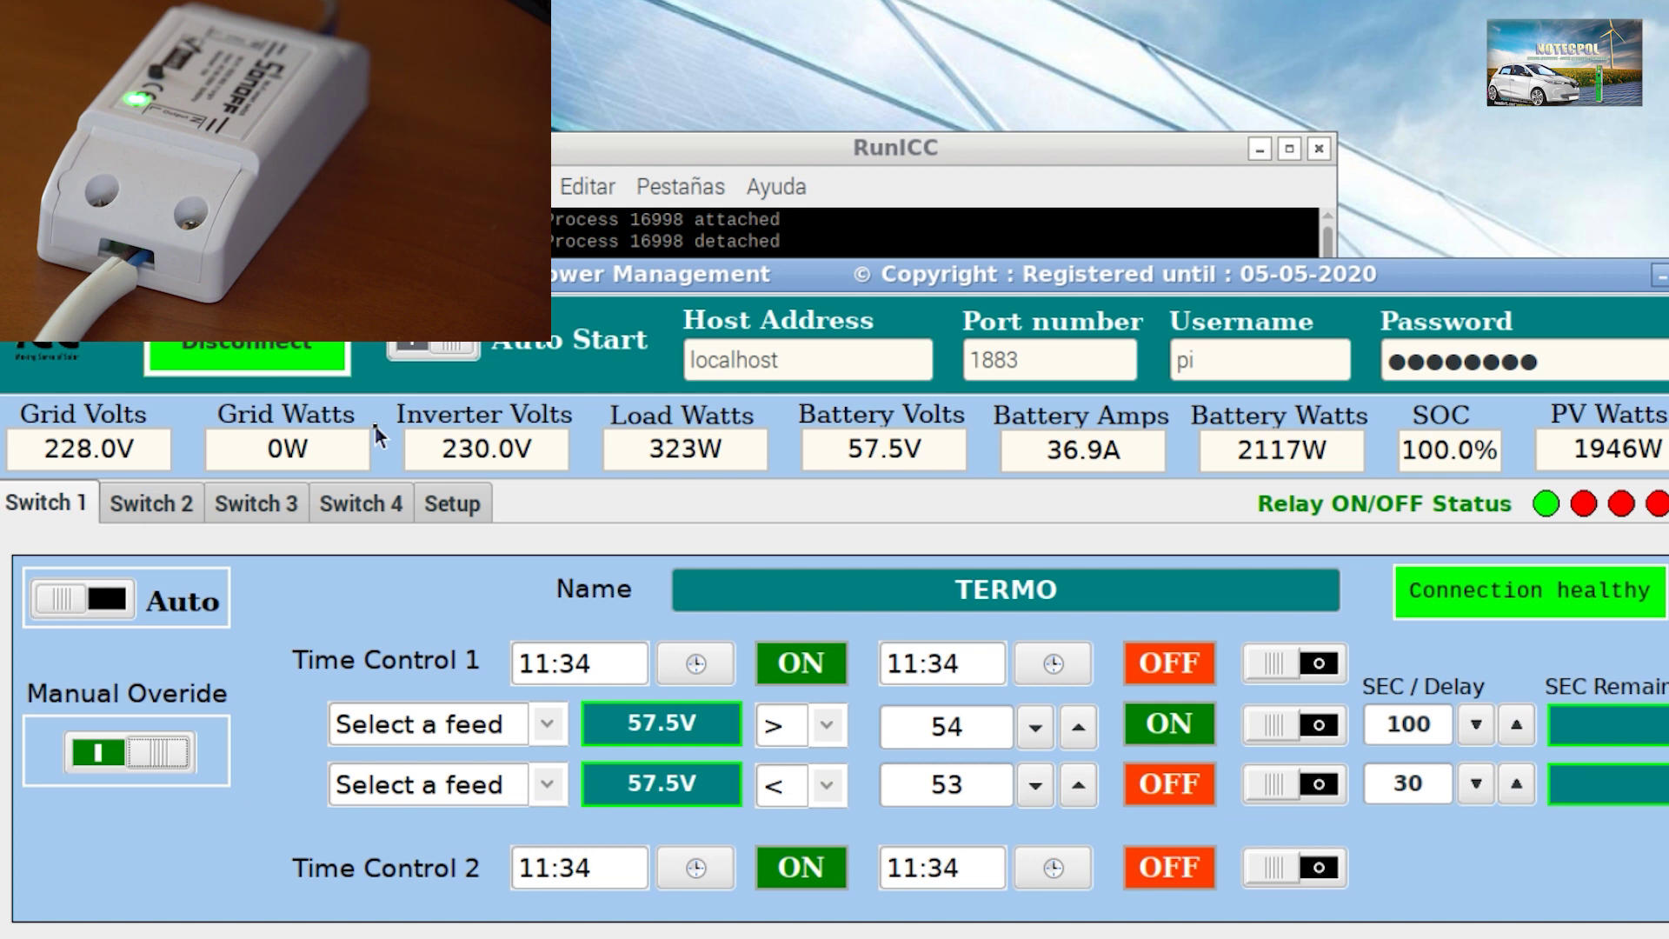
click(449, 514)
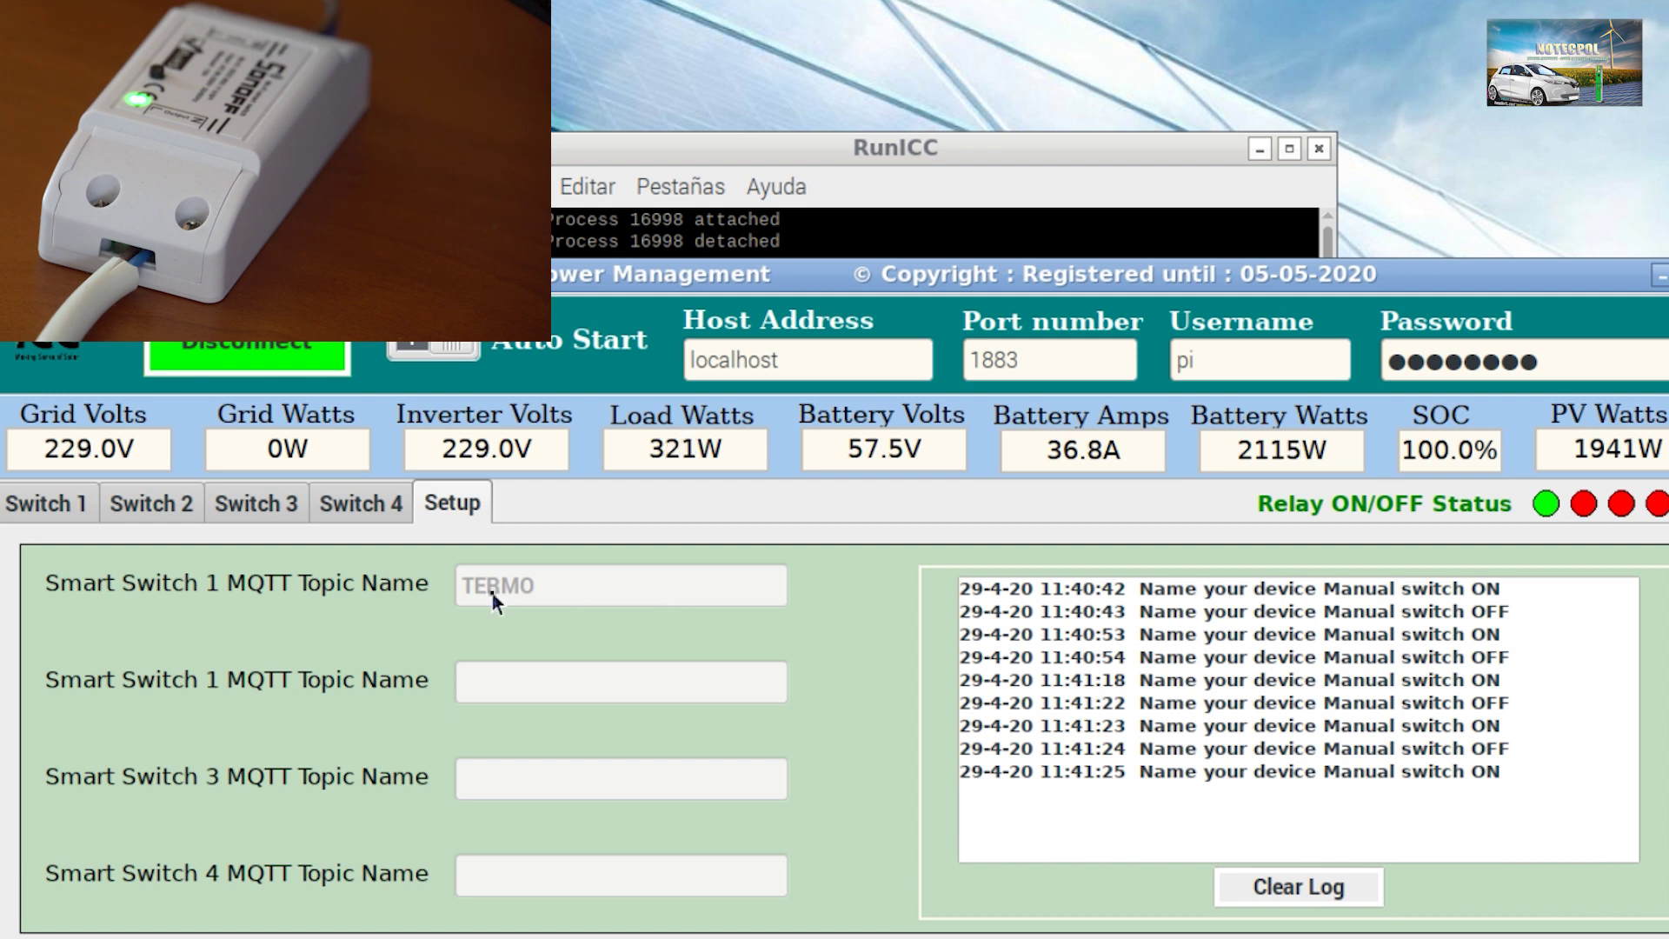
click(39, 497)
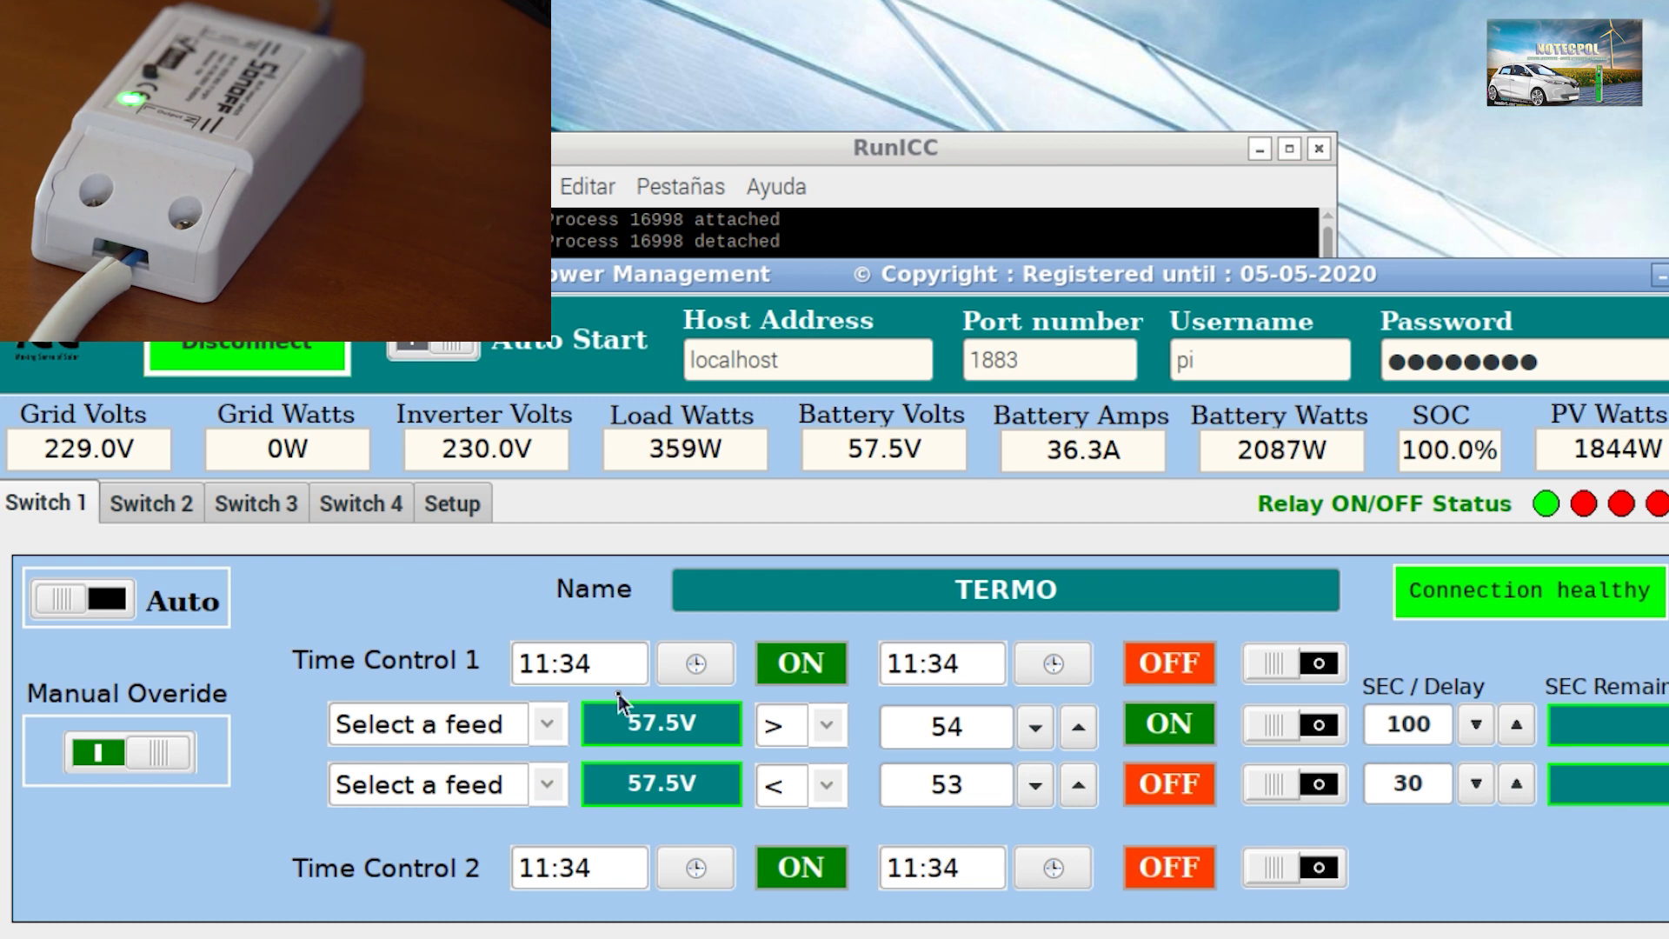
- Set the feed of both the ON and OFF conditions of Switch 1 to Battery volts
click(555, 727)
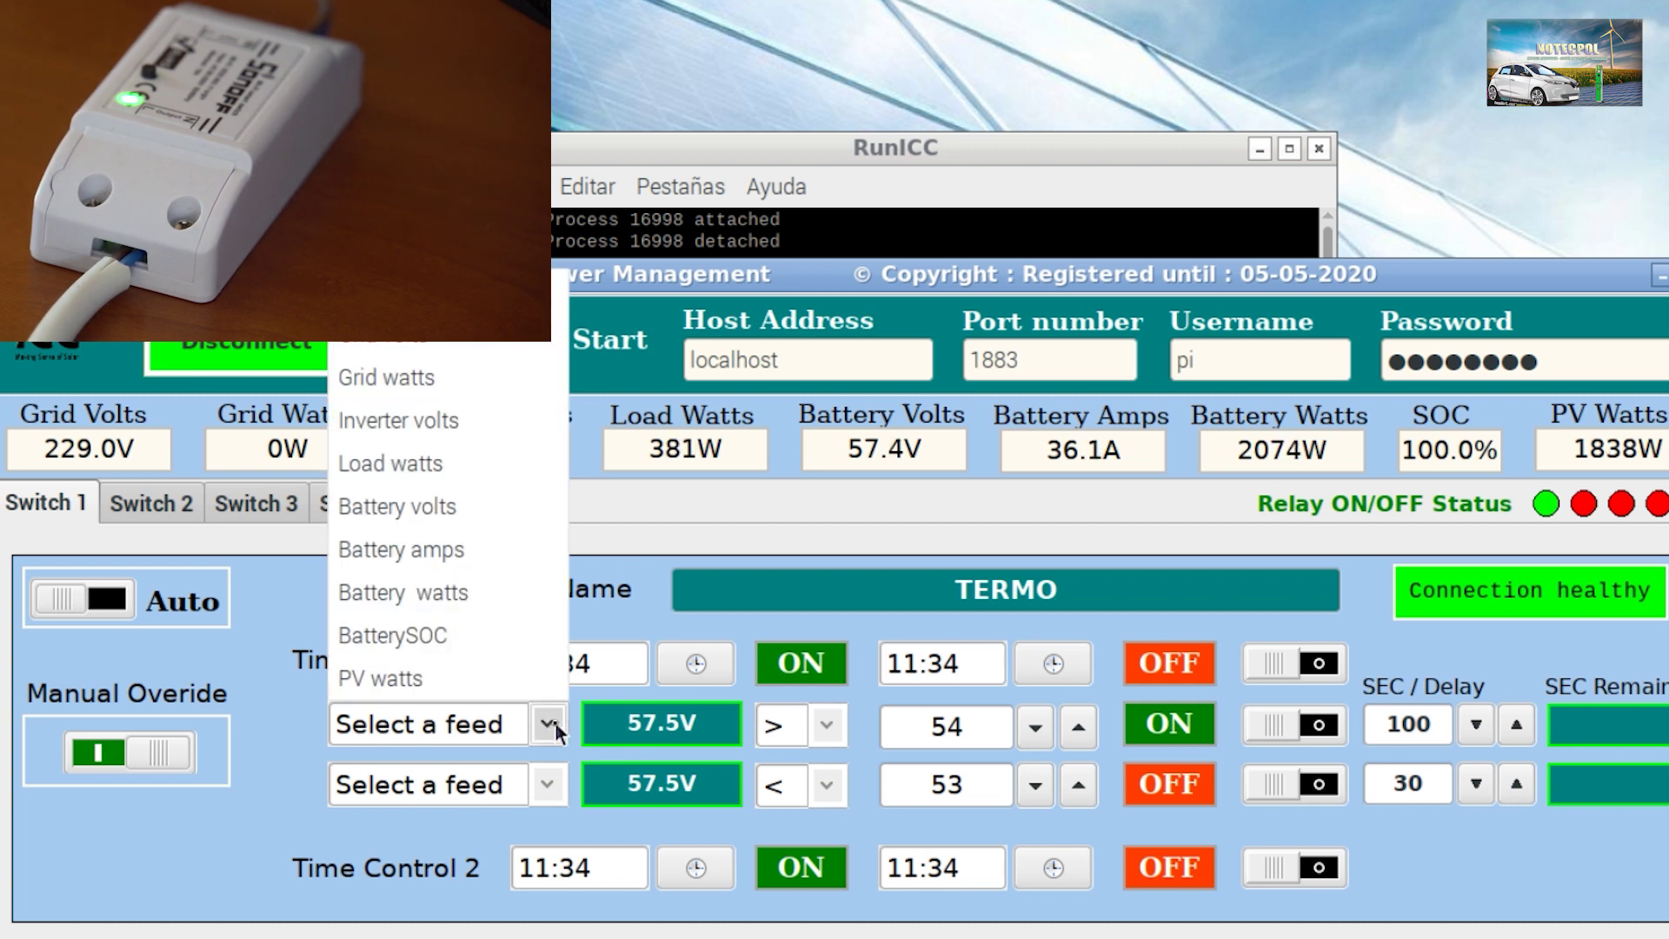
click(462, 507)
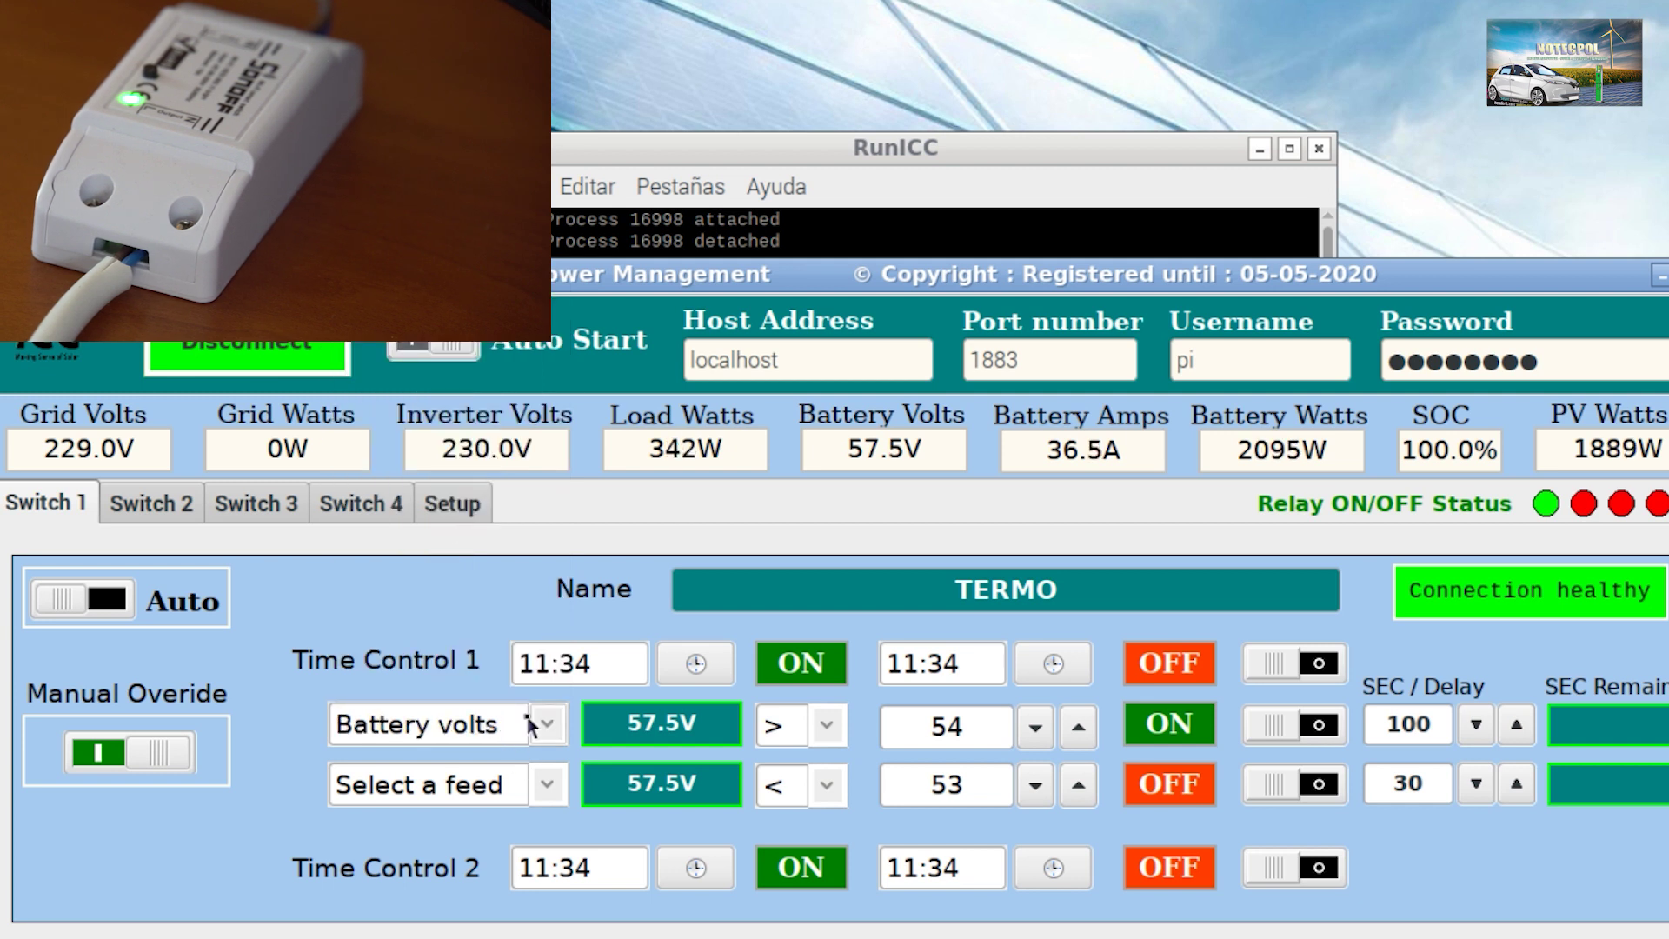
click(548, 784)
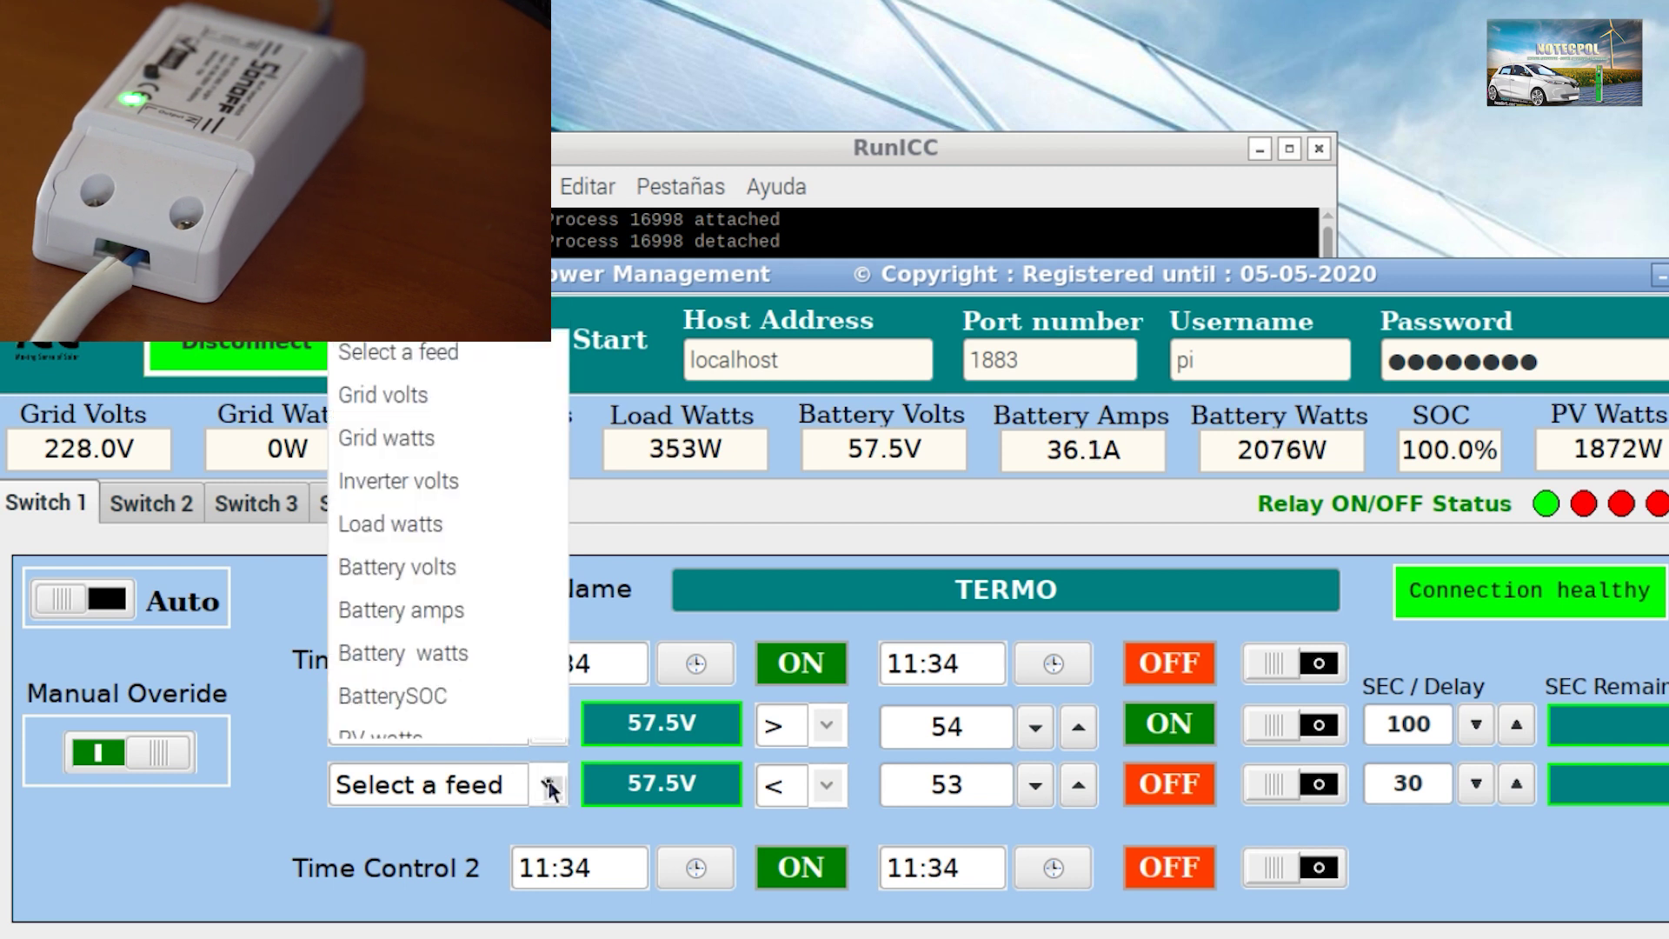
click(445, 569)
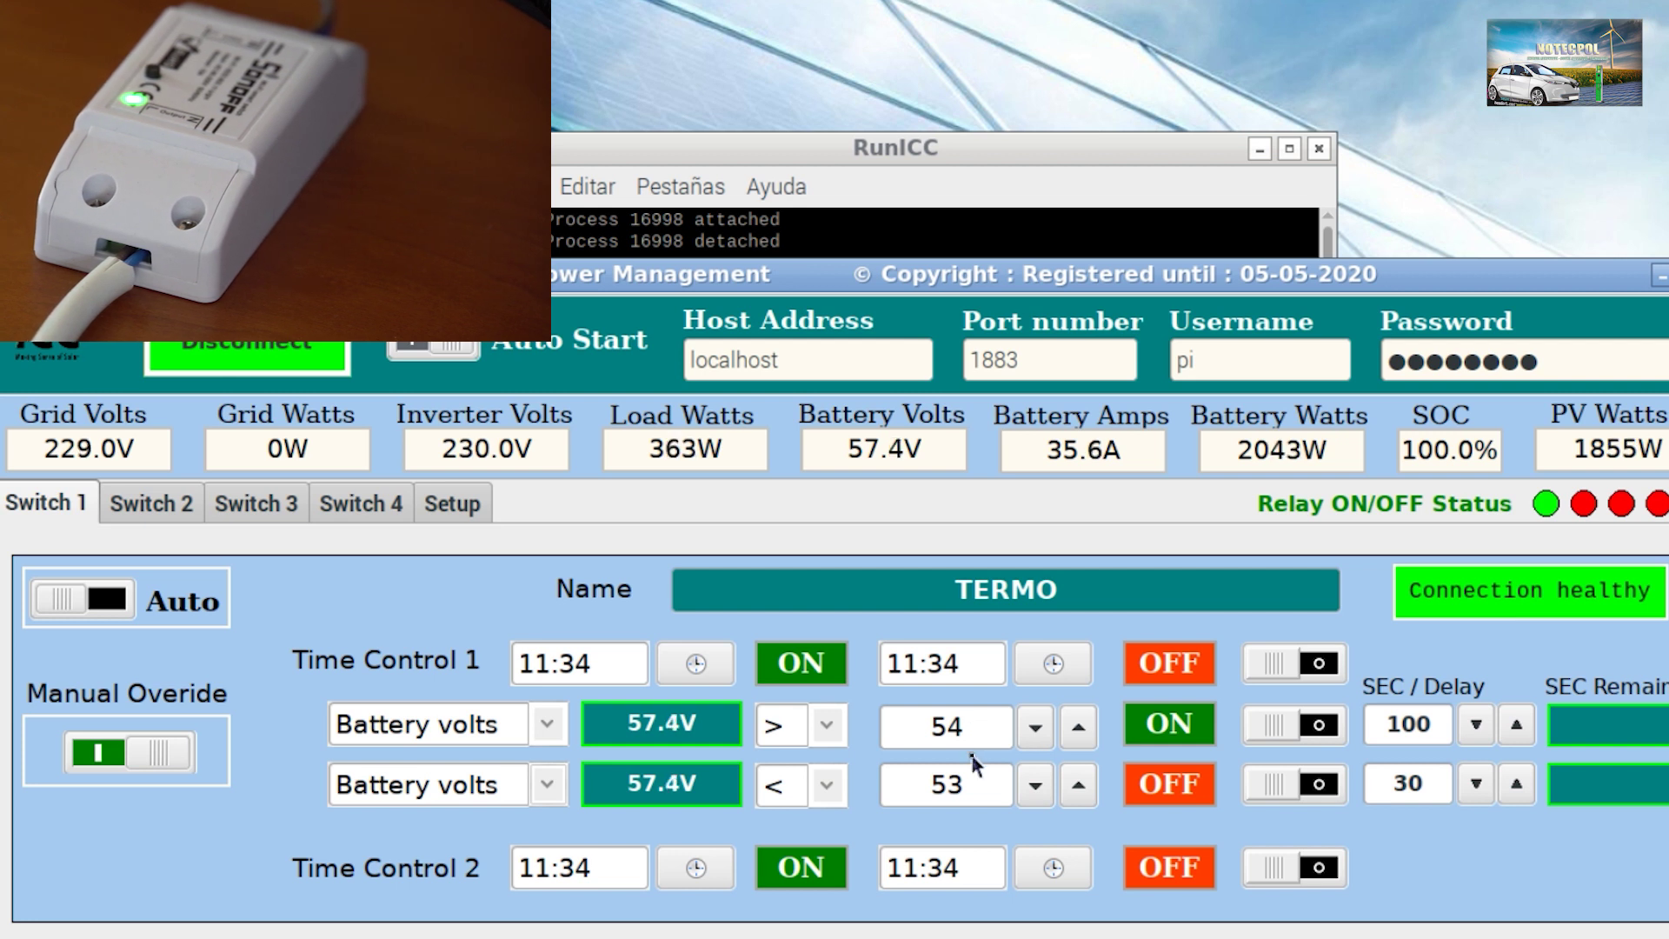
- Enable the battery-voltage ON (> 54) and OFF (< 53) conditions of Switch 1, leaving Time Control 1 off
click(988, 785)
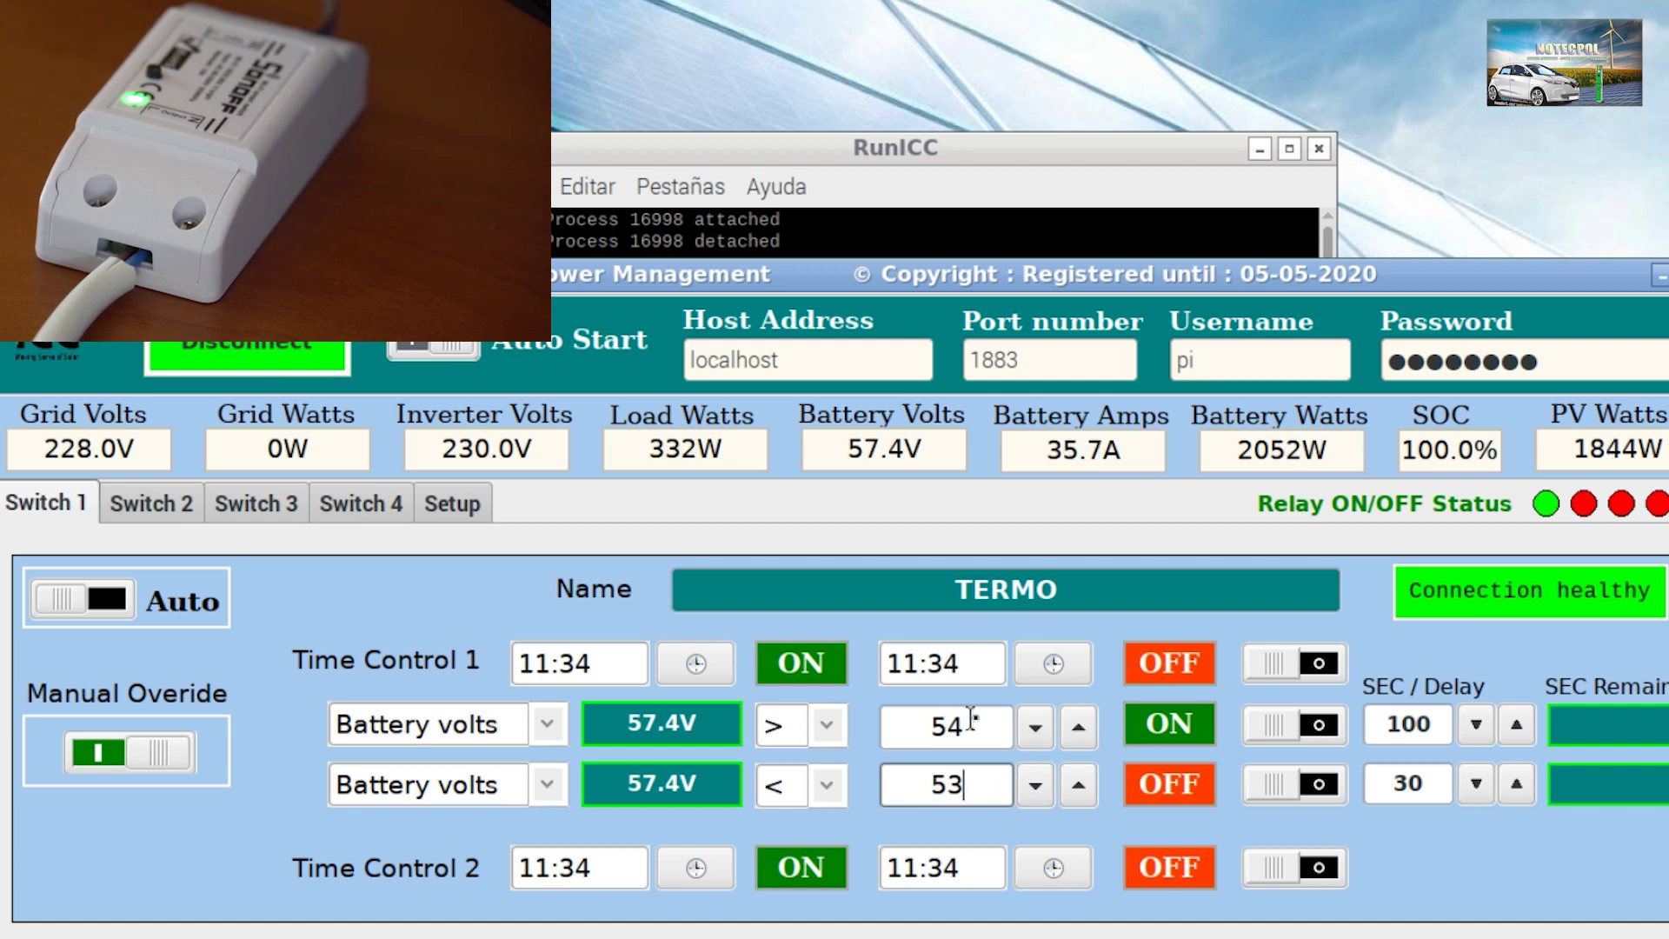
click(1298, 727)
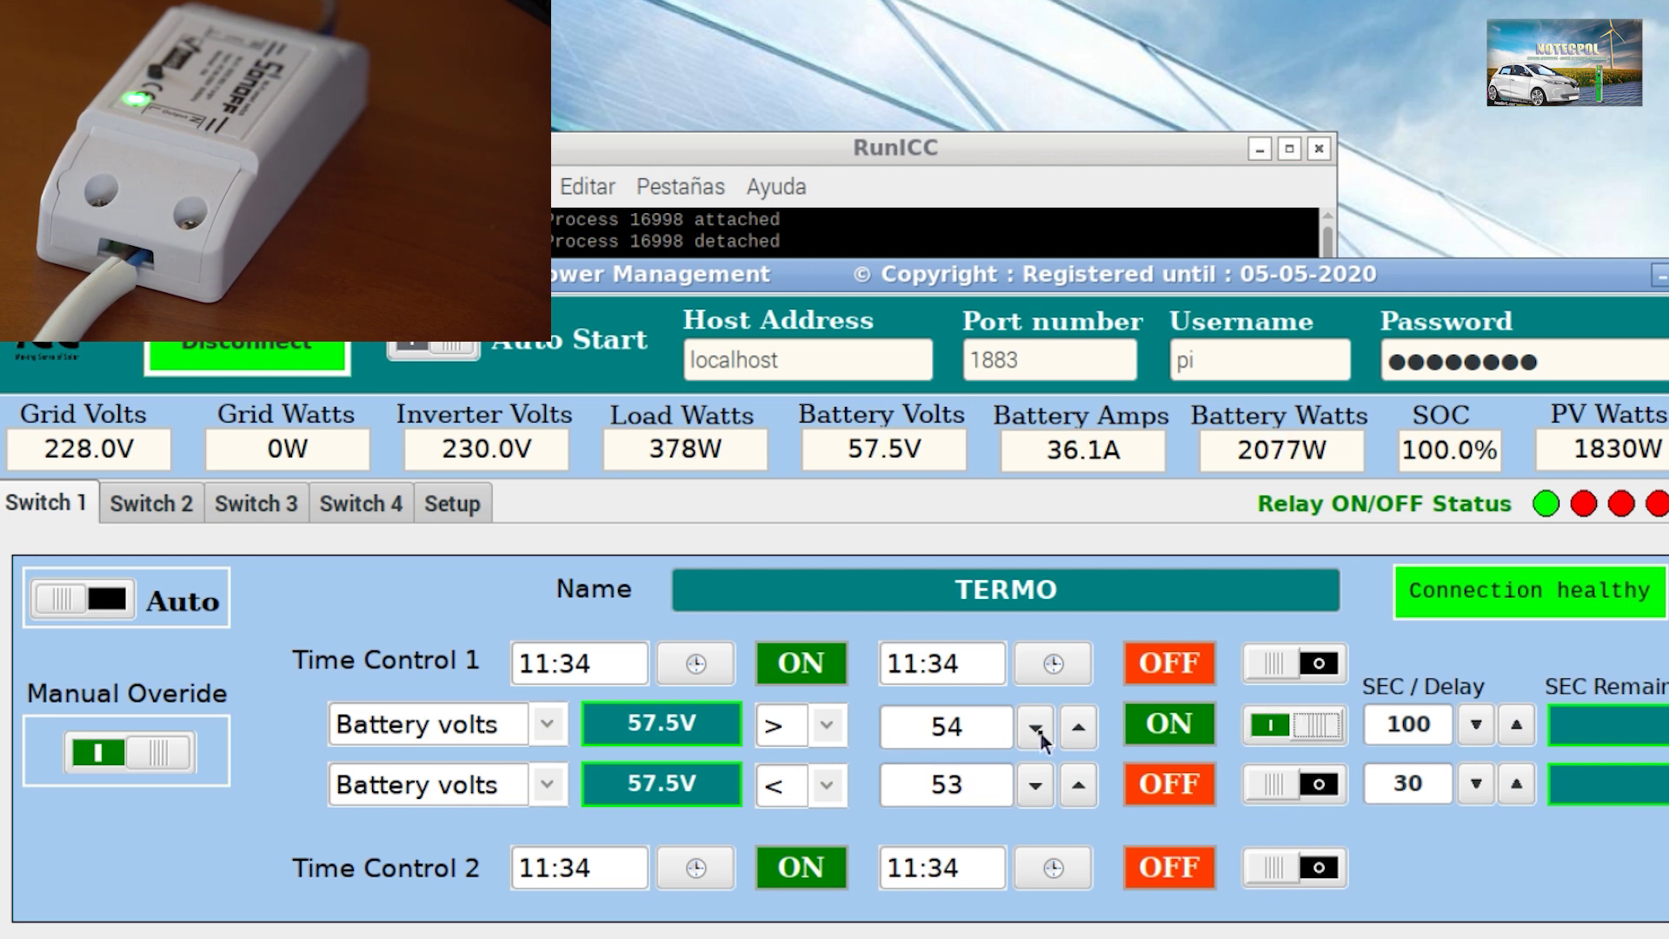
click(1274, 786)
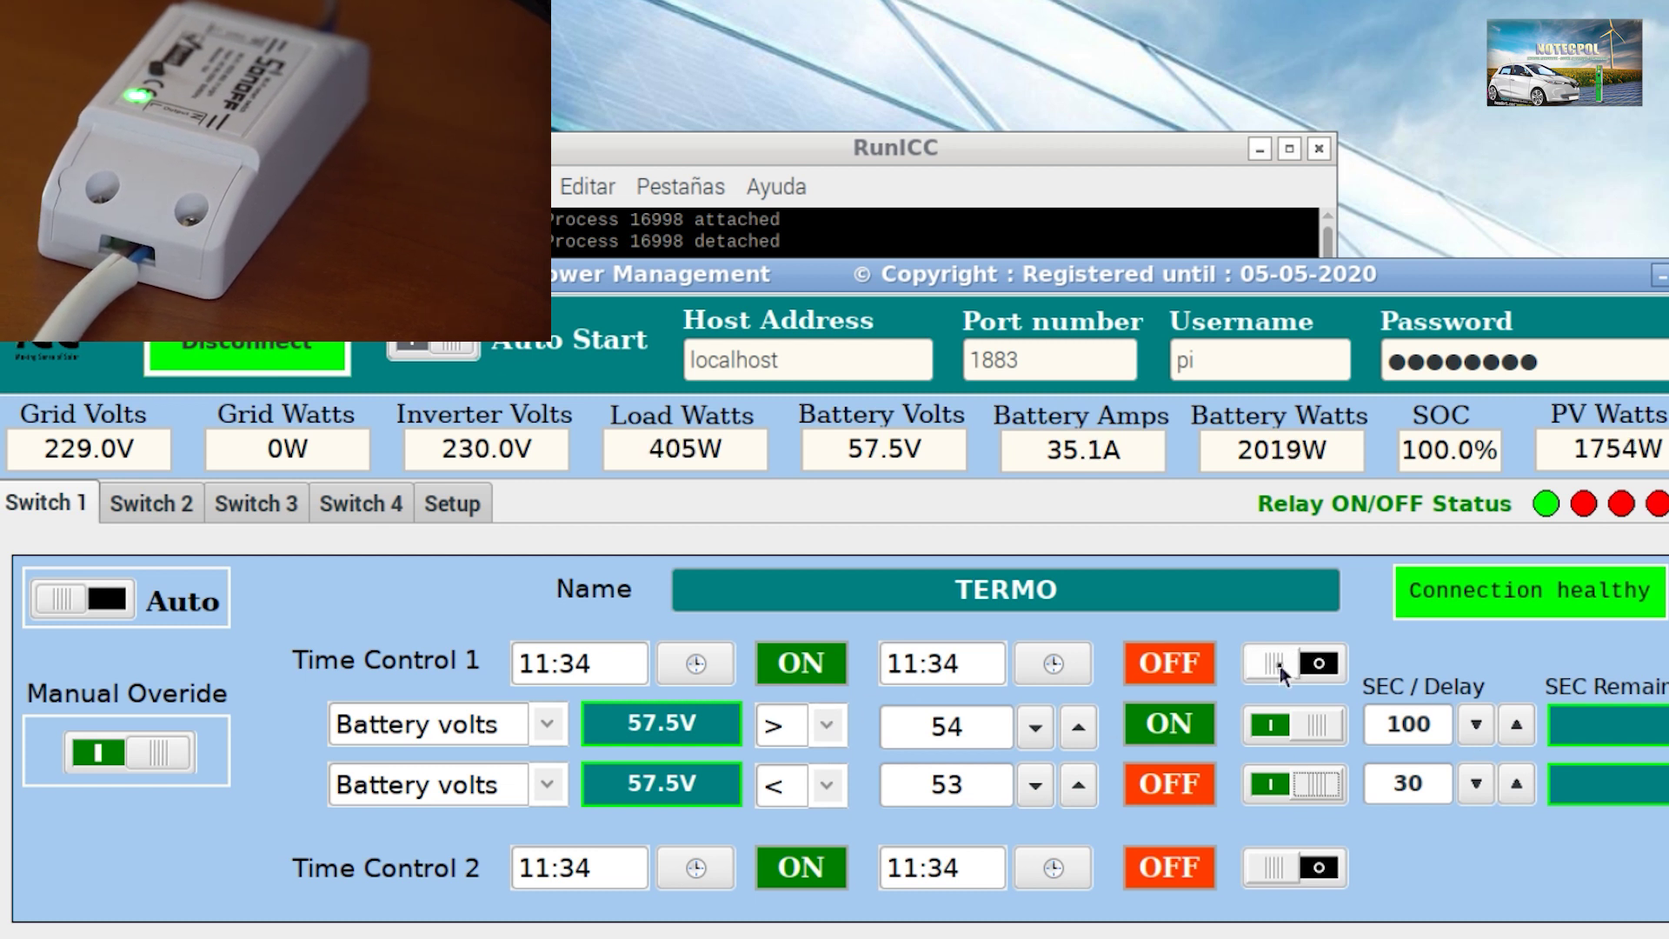
click(1252, 662)
click(1252, 663)
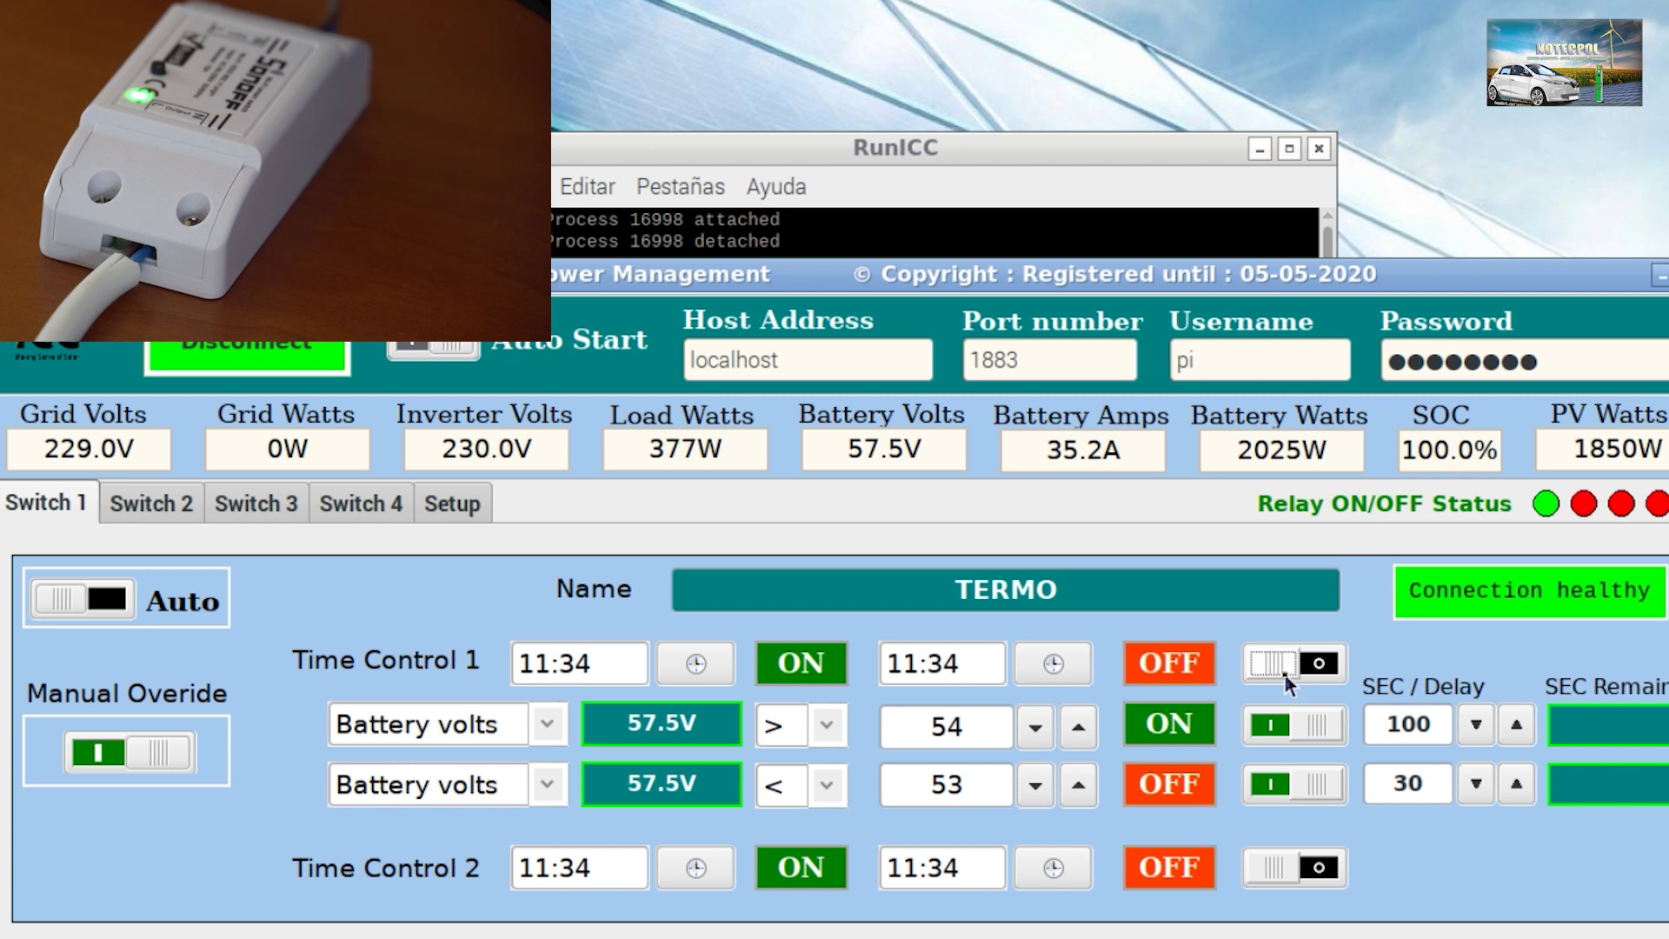
- Check the start-time picker of Time Control 2, and set the delay of Switch 1's OFF condition to 100 seconds
click(695, 867)
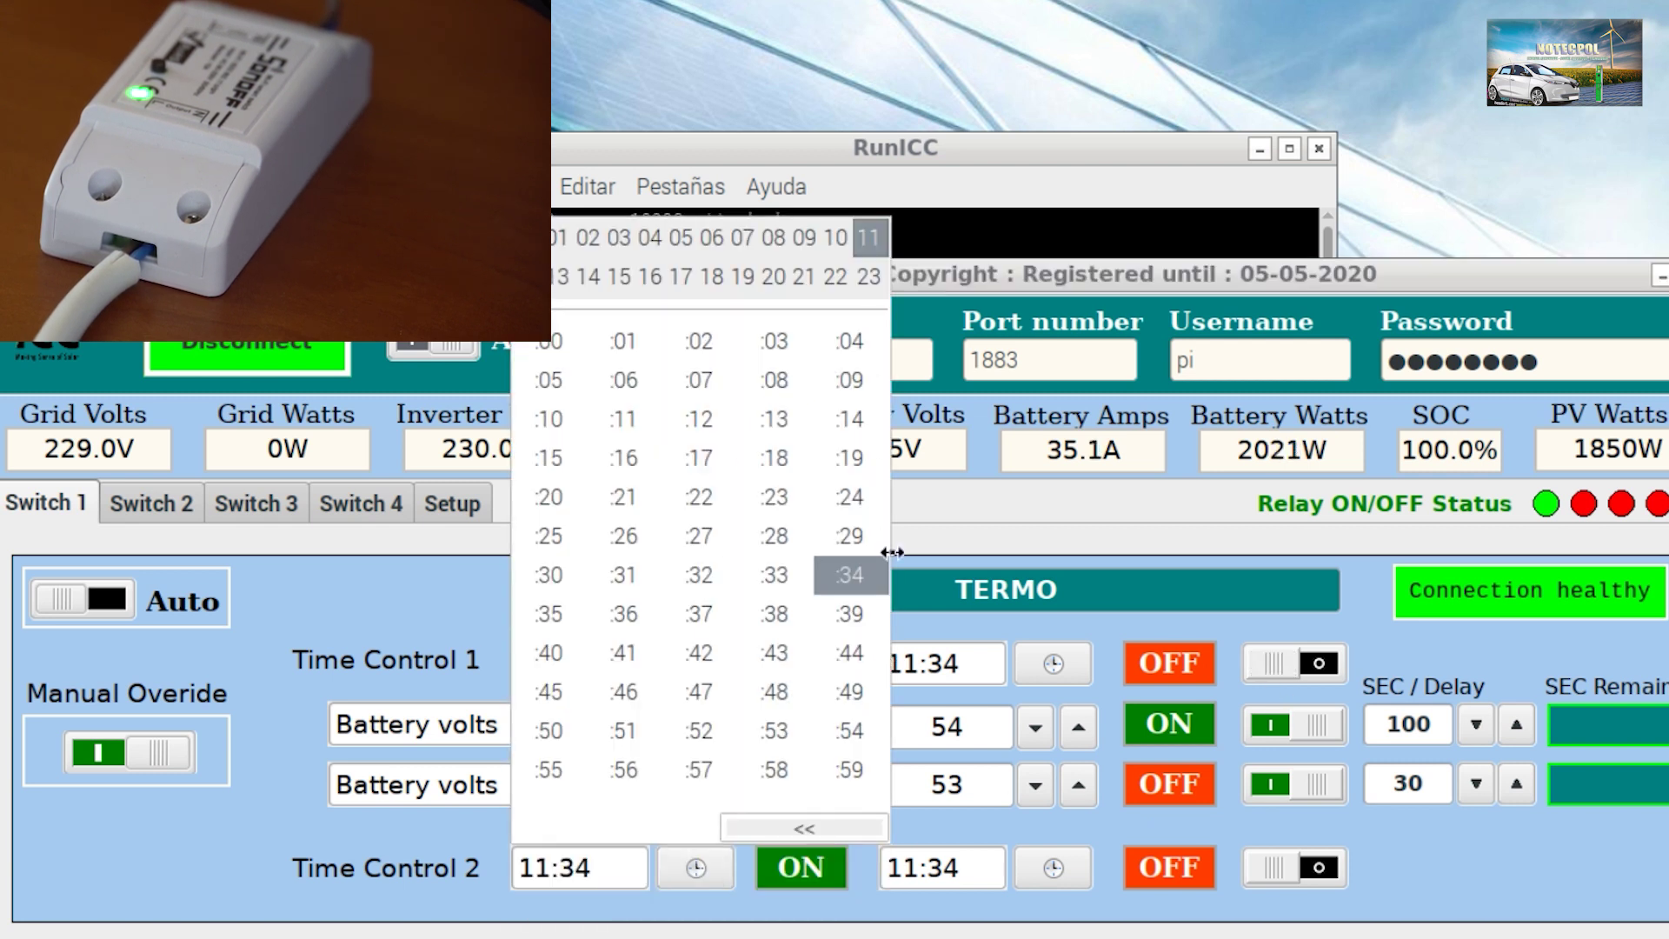
click(755, 917)
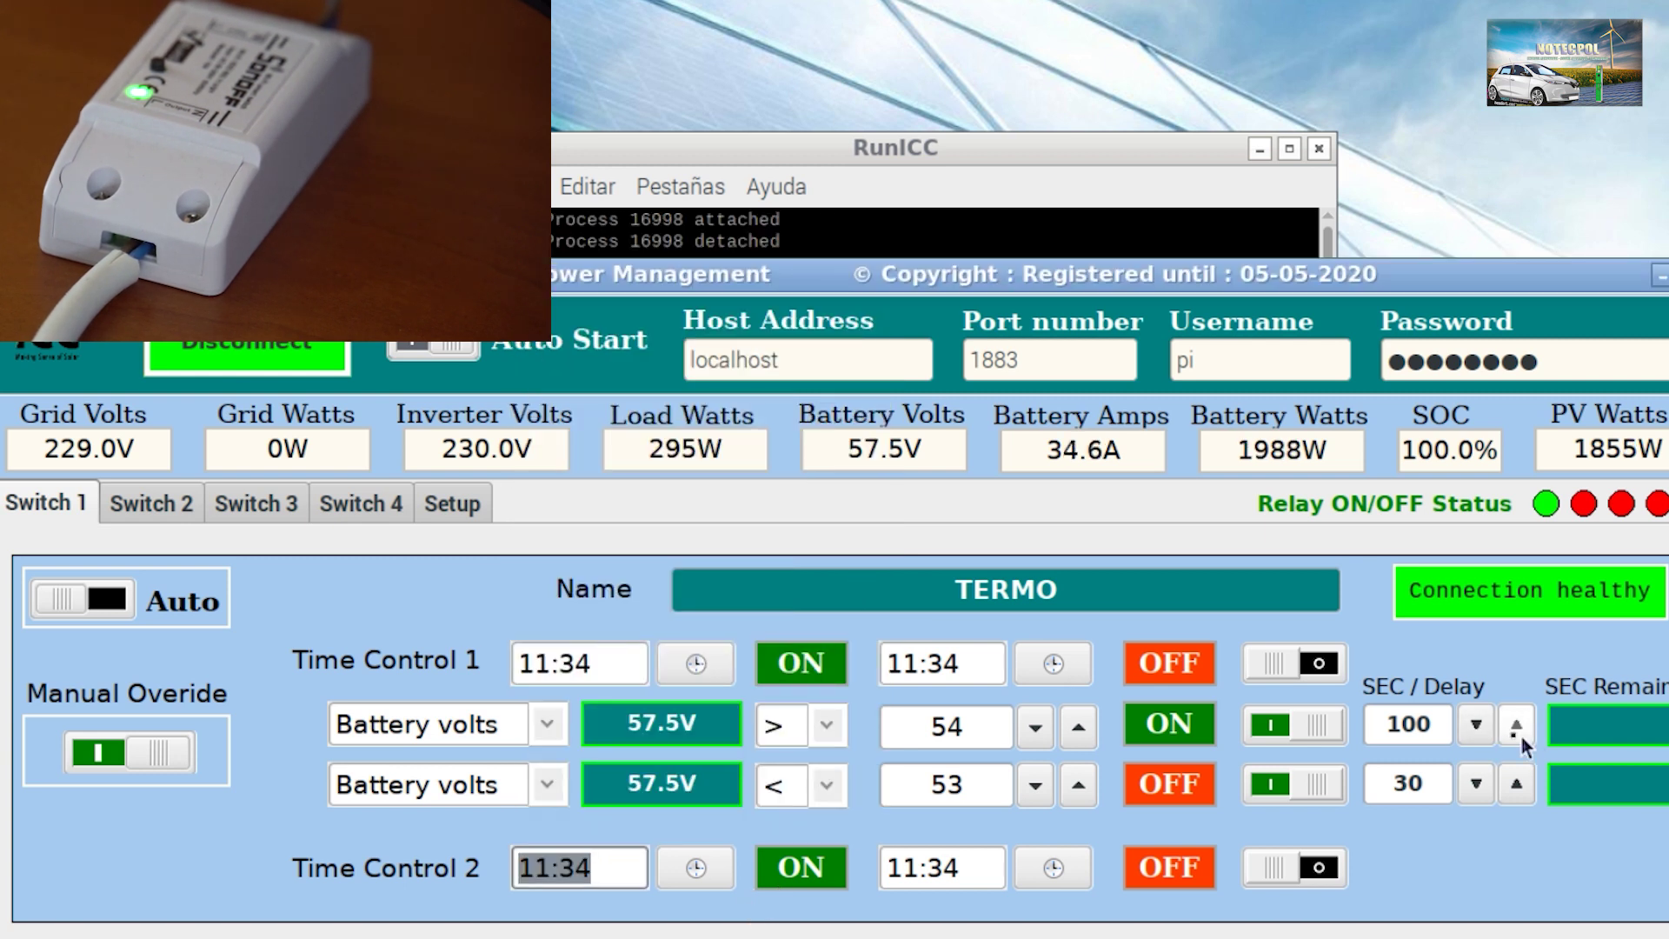
double_click(1433, 784)
text(100)
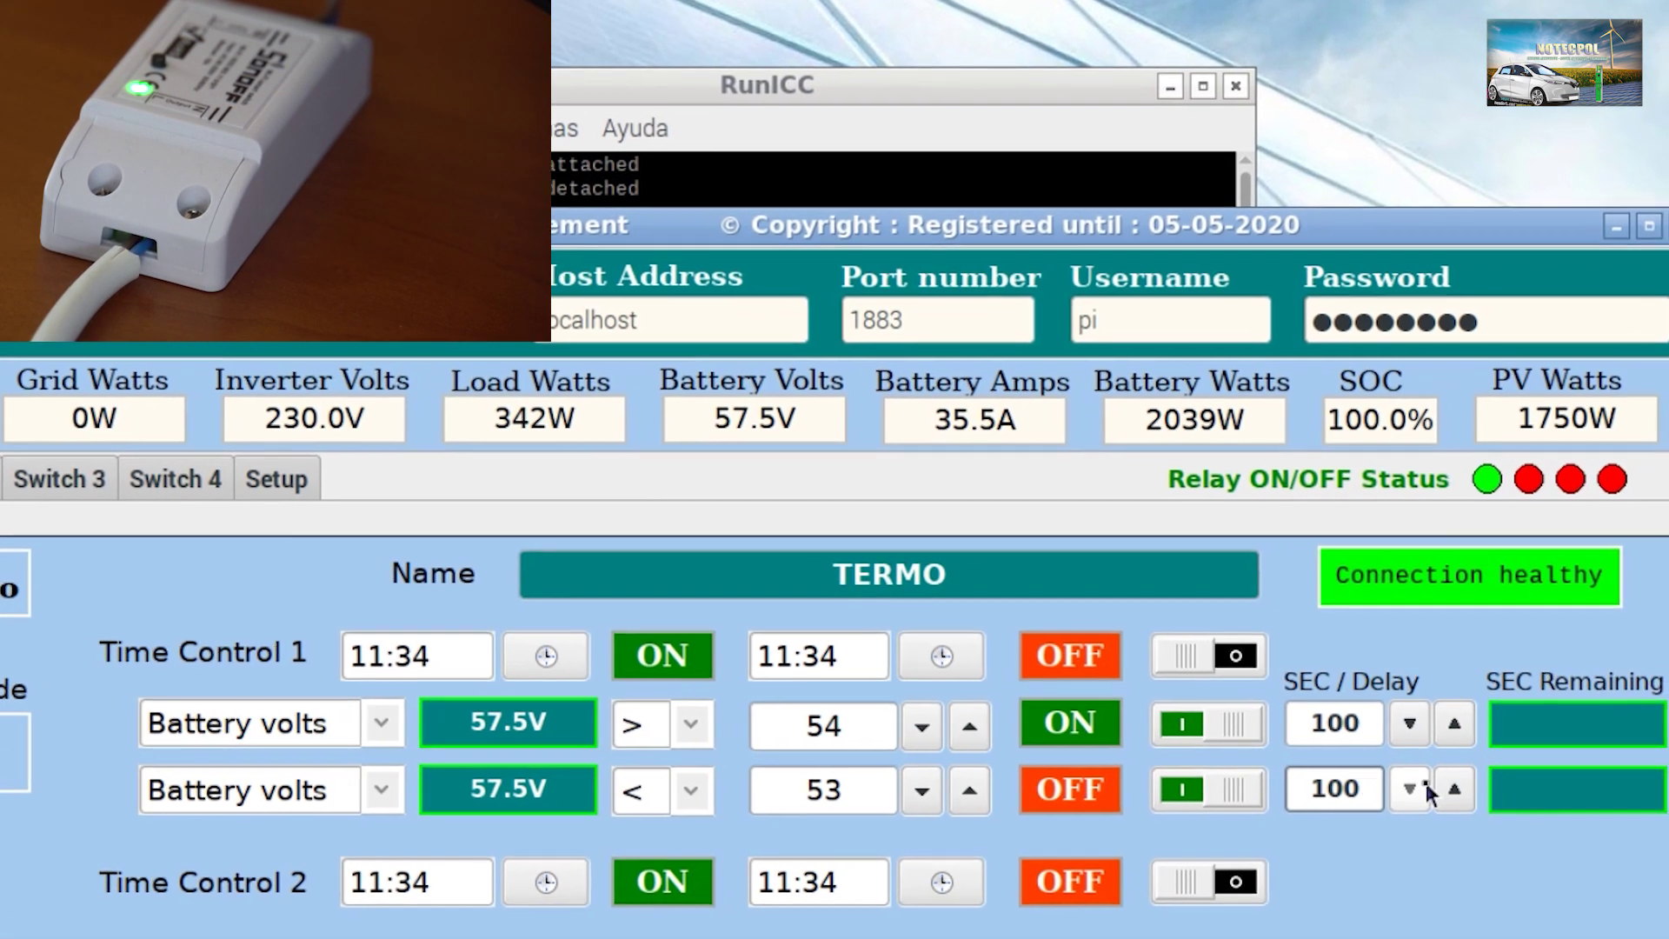
double_click(1329, 787)
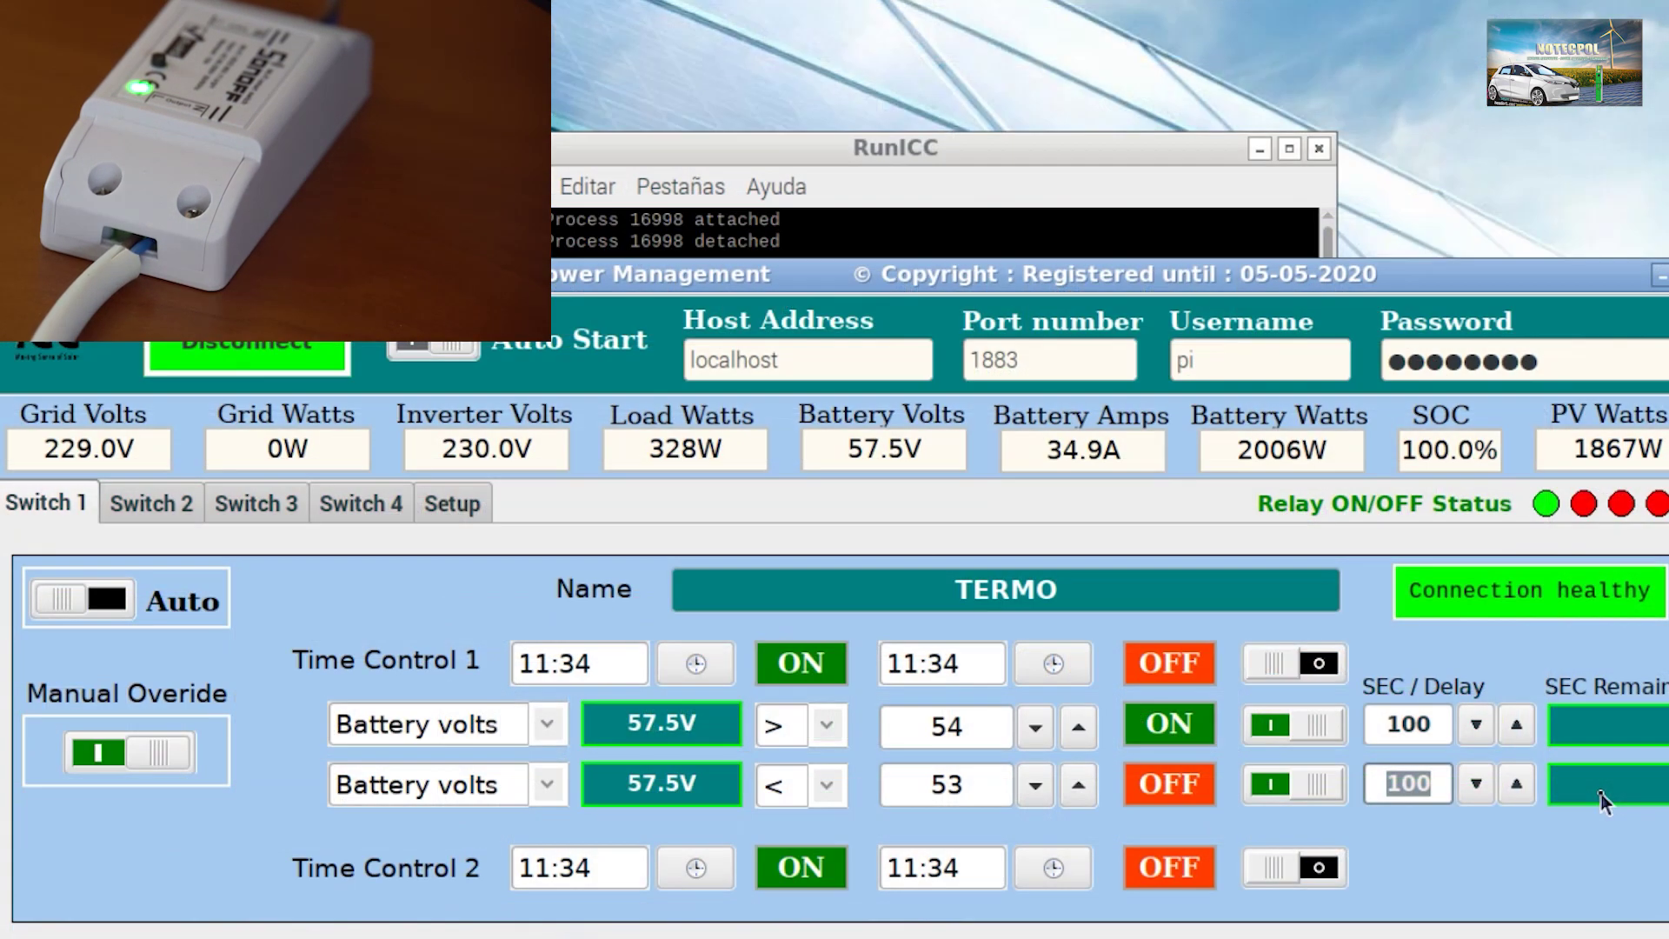
click(982, 769)
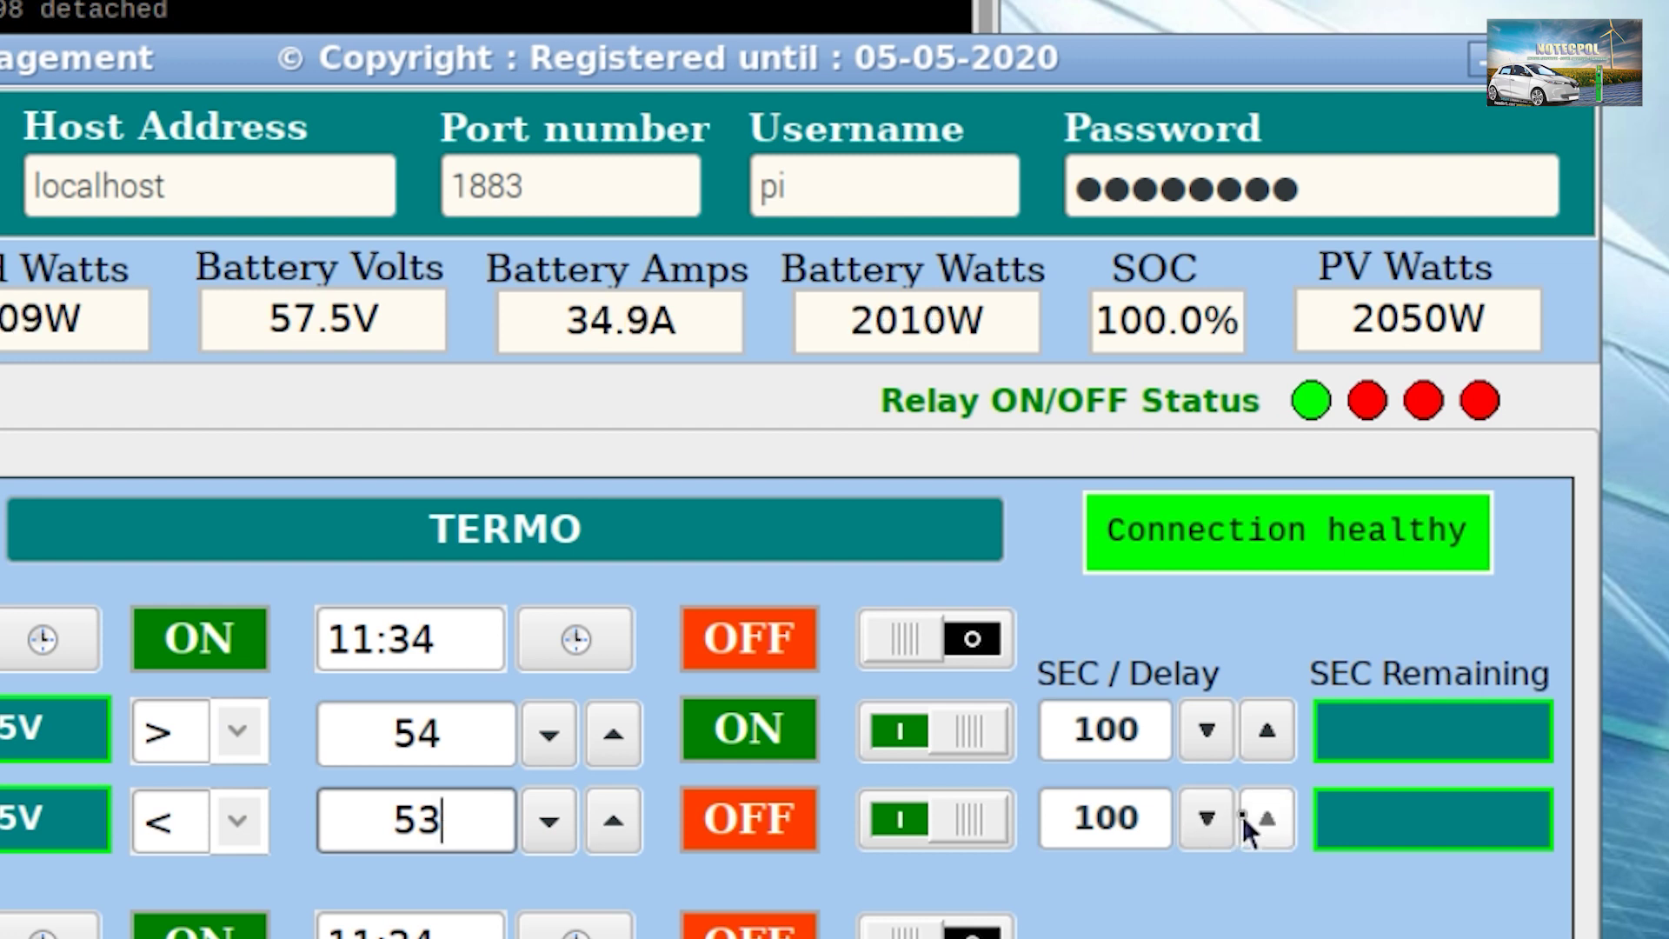
- Set the delay of Switch 1's OFF condition to 30 seconds and turn on Auto mode
double_click(1148, 807)
text(30)
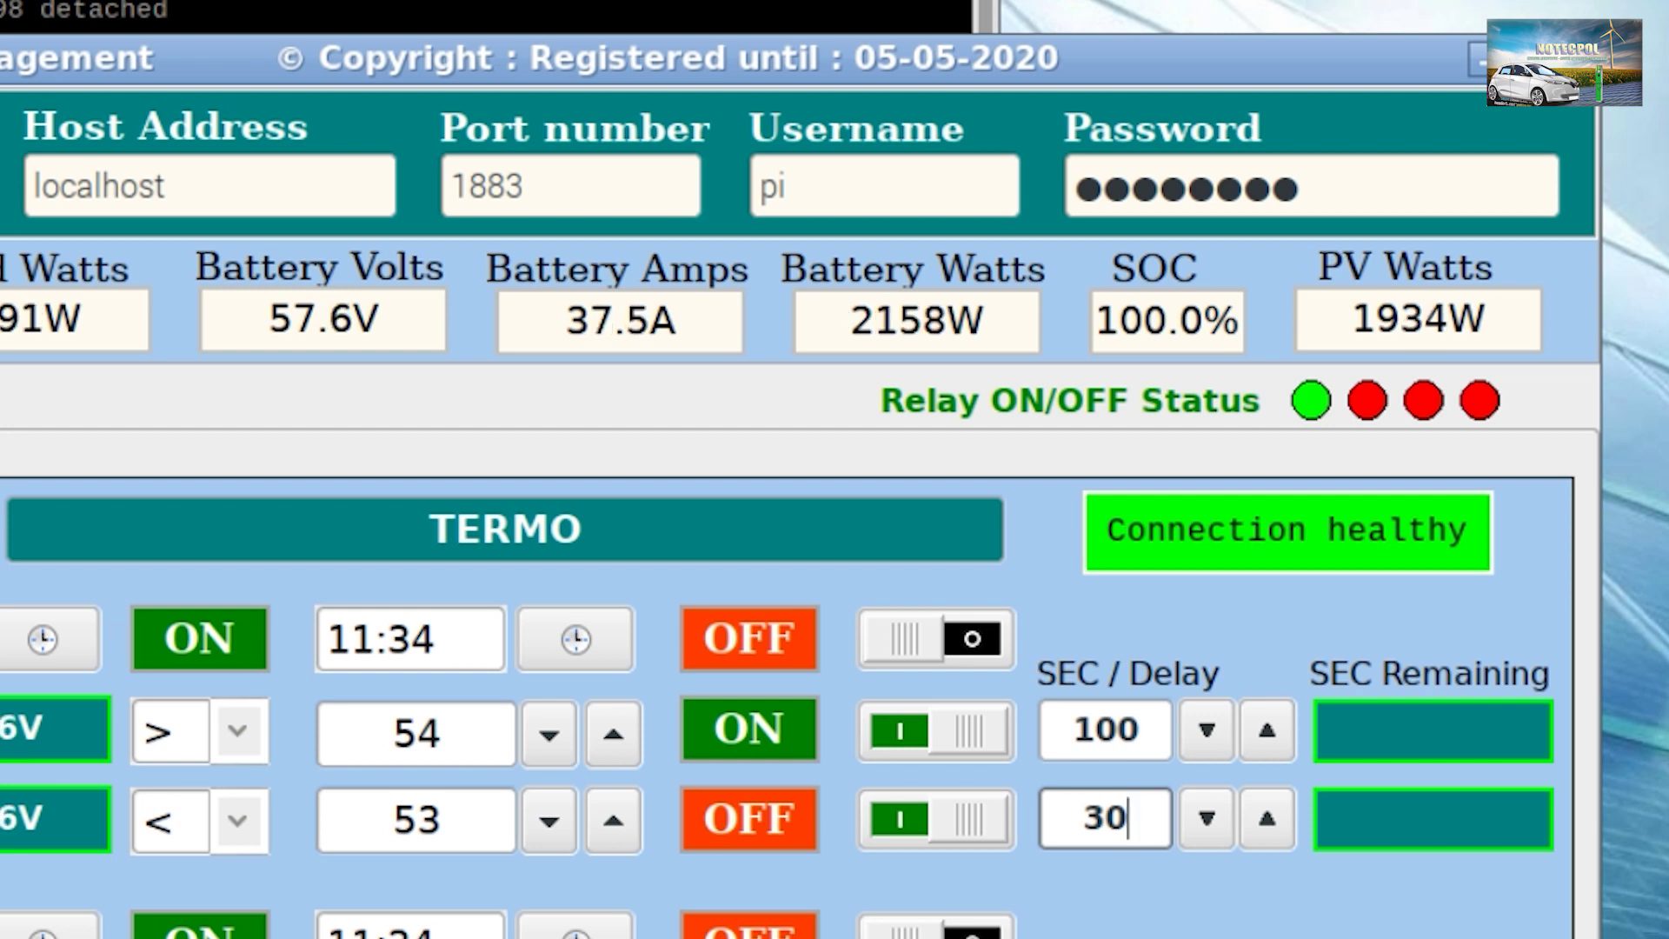
key(Return)
click(355, 393)
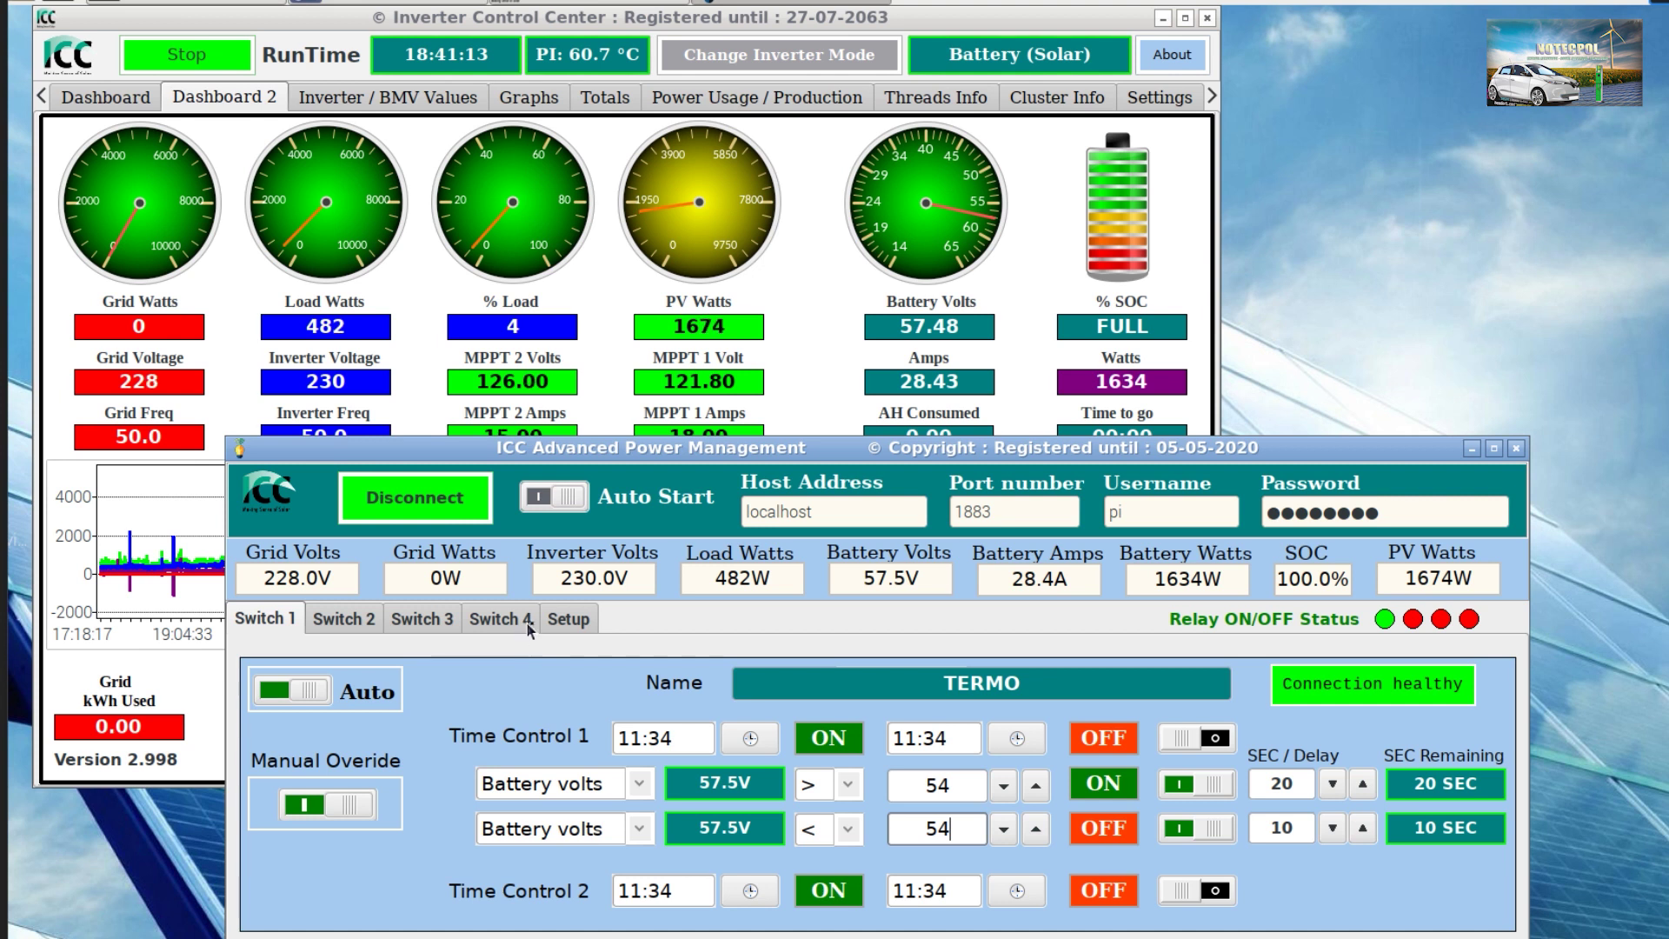
- Check the switching event log in Setup, return to Switch 1, and briefly view the GPIO power management window before minimizing it
click(568, 619)
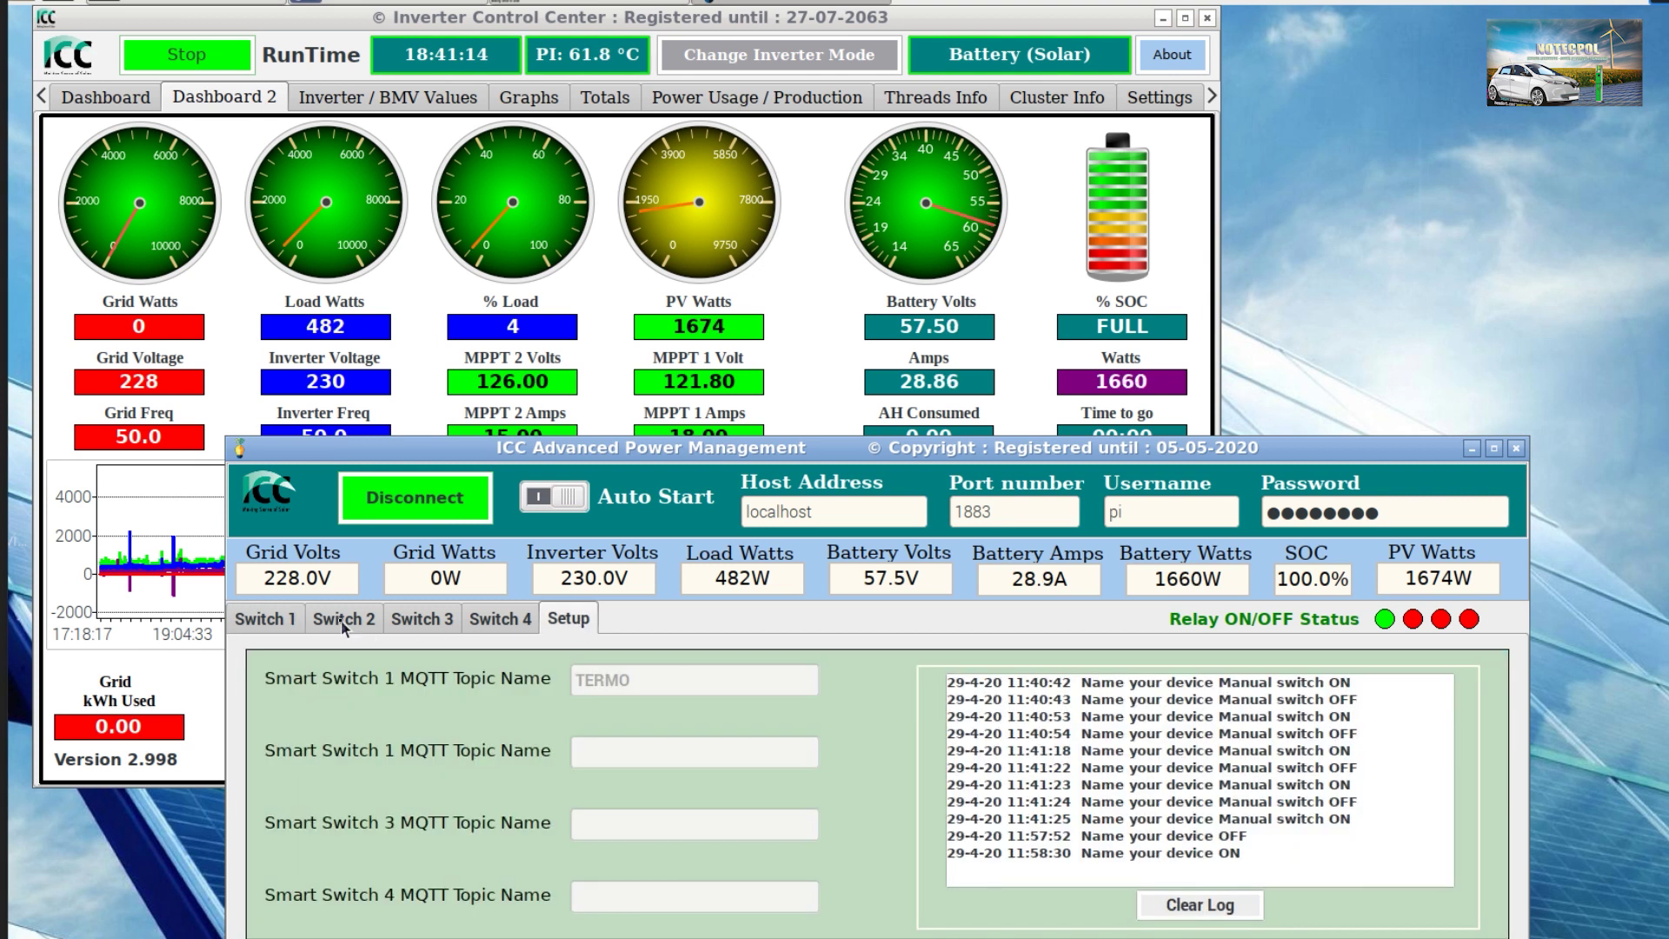
click(271, 618)
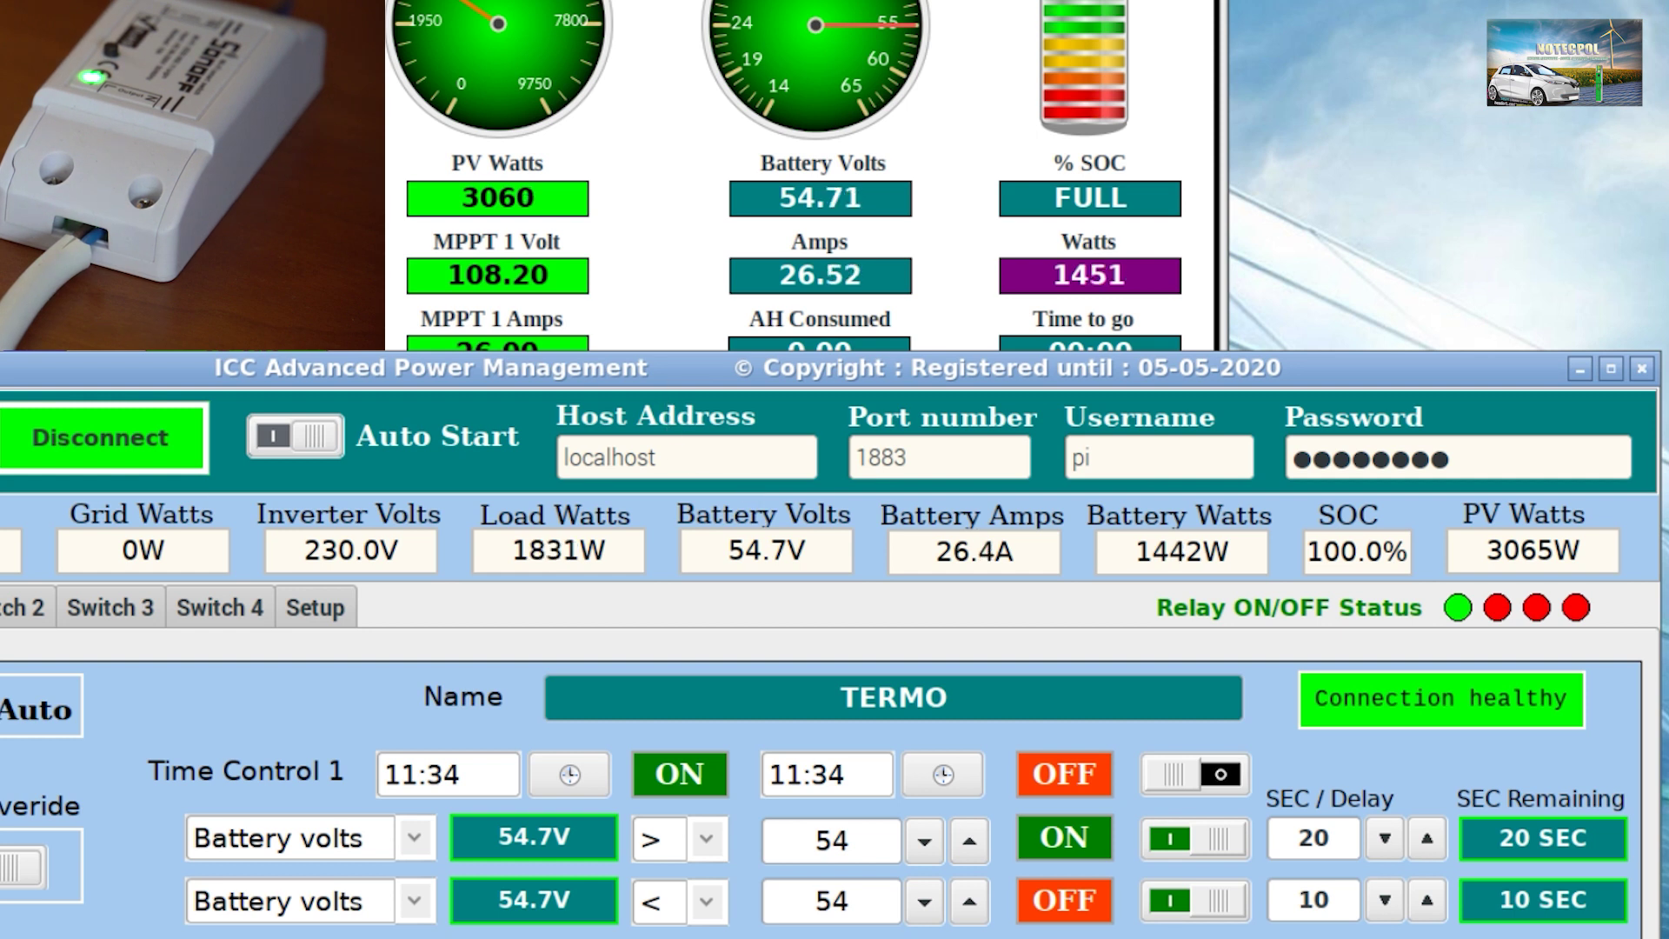
key(alt+Tab)
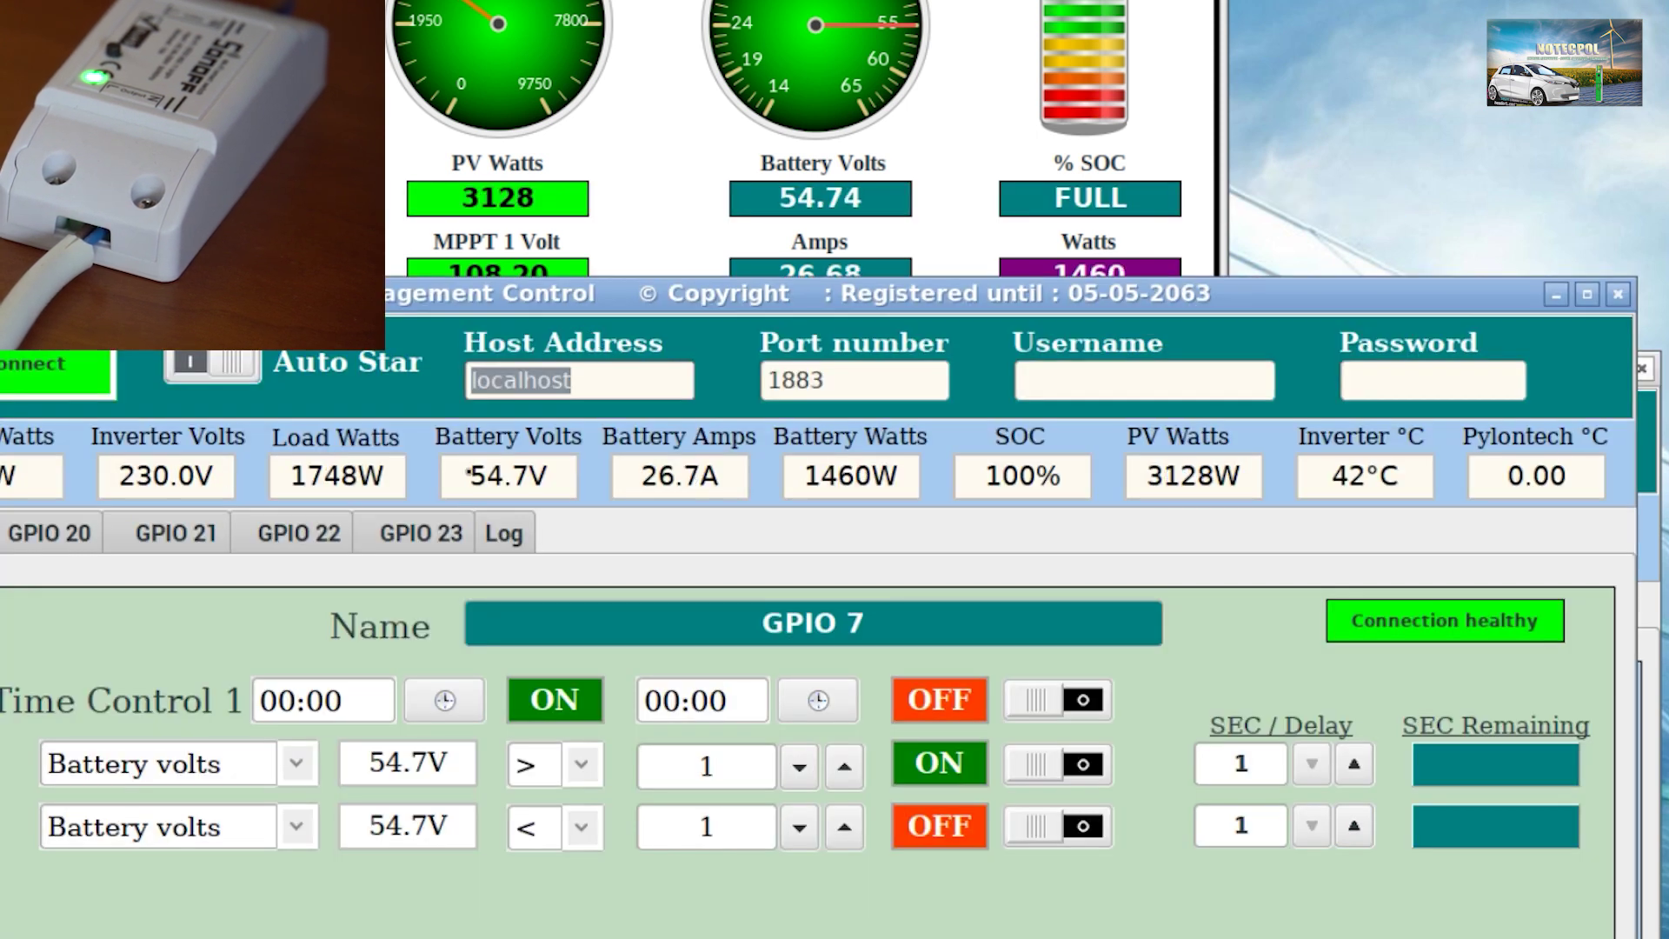
click(1565, 298)
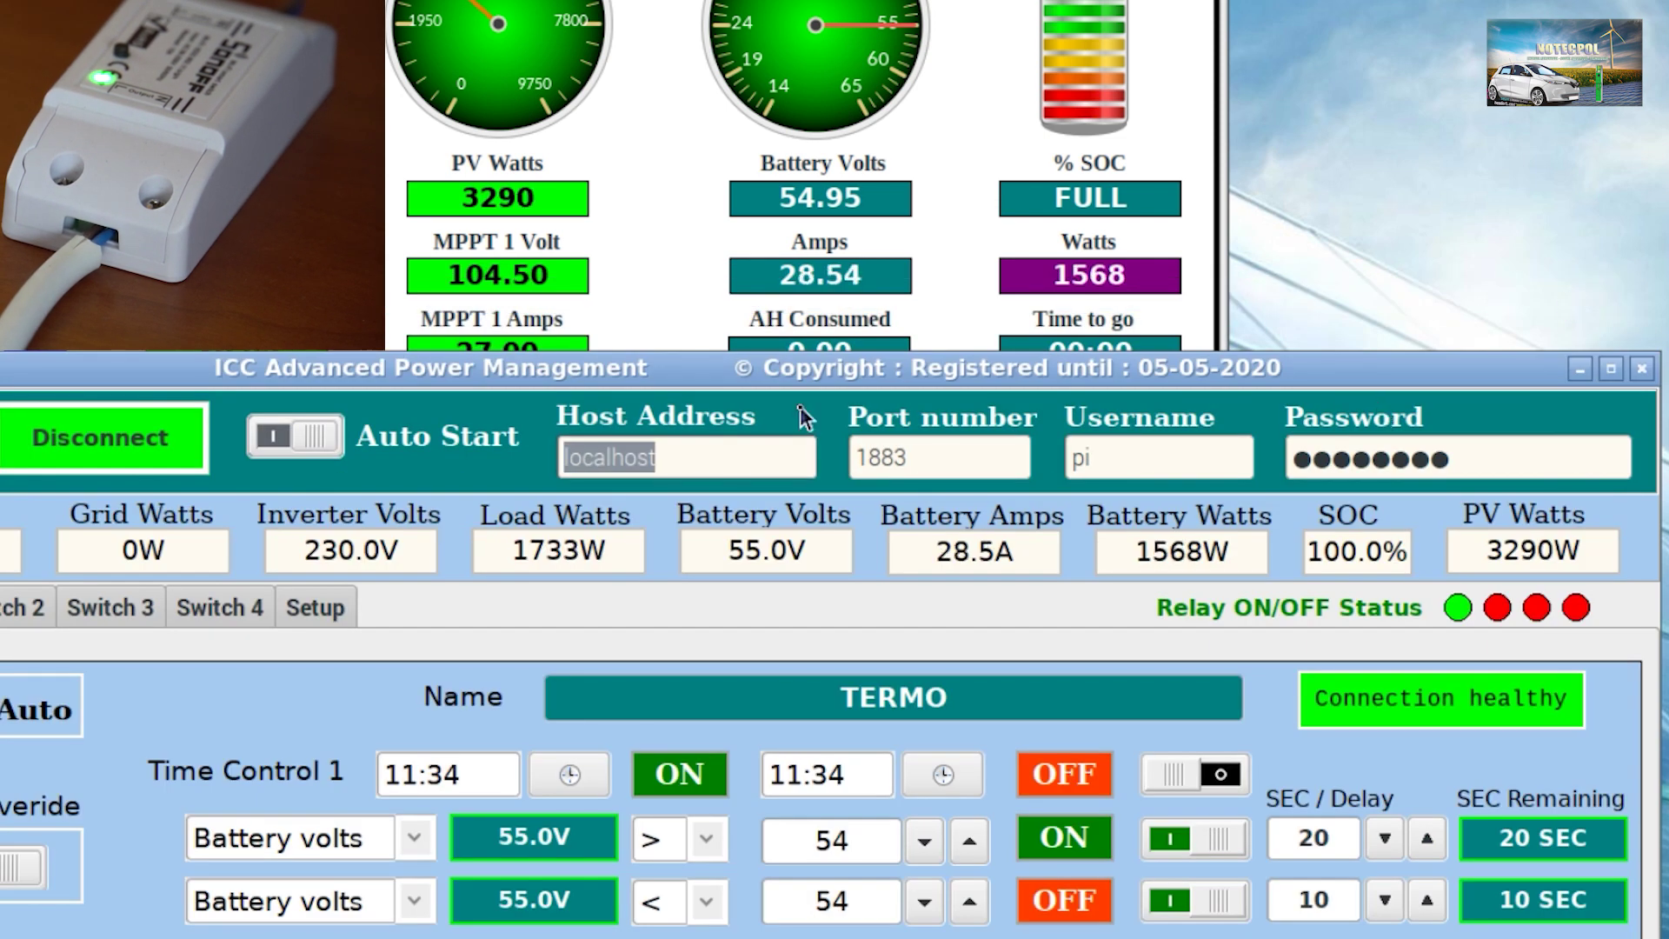